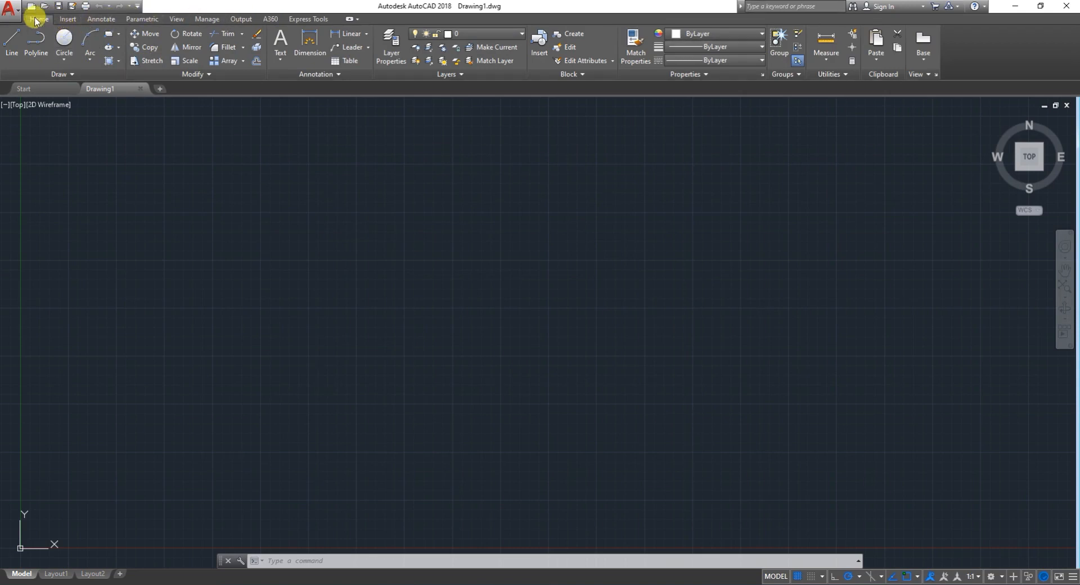
click(68, 19)
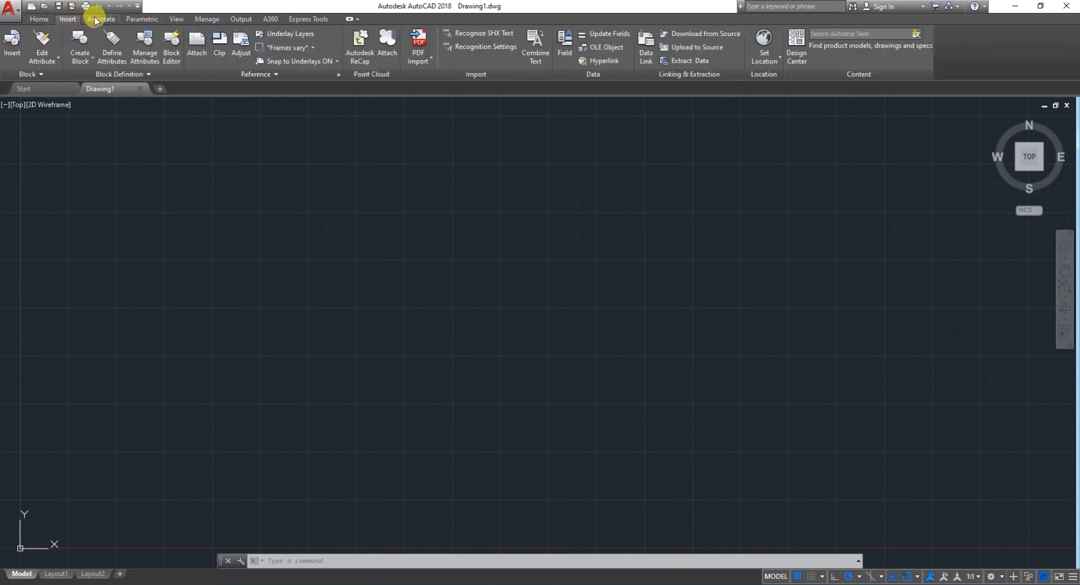
click(103, 20)
click(141, 19)
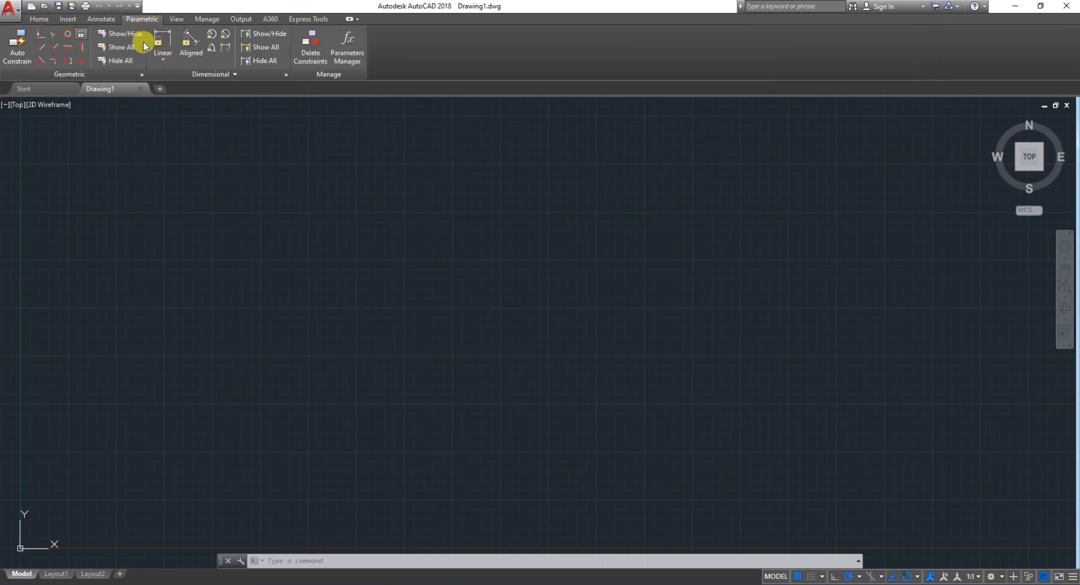
click(40, 20)
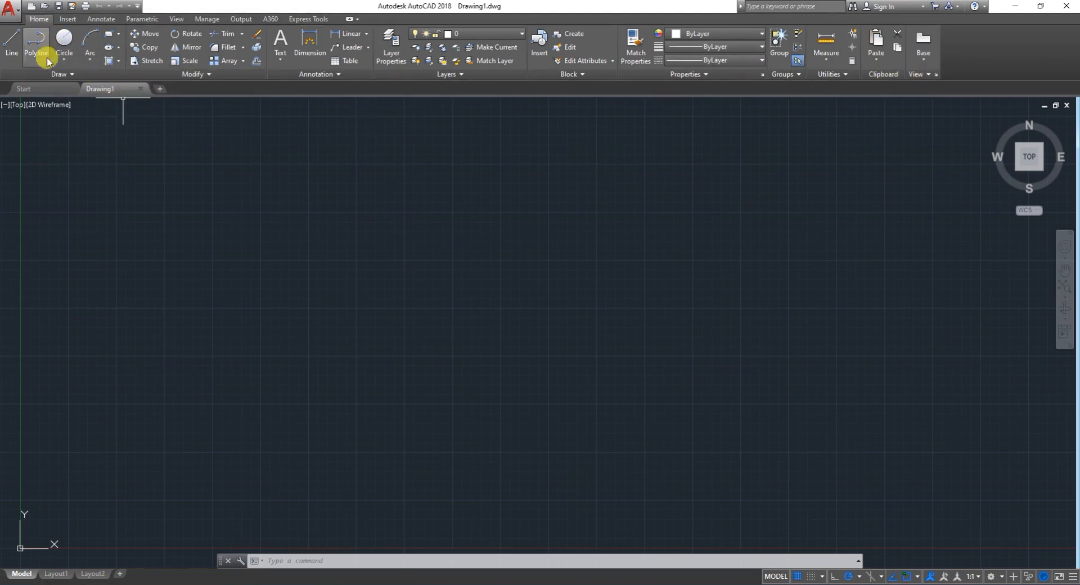
click(68, 19)
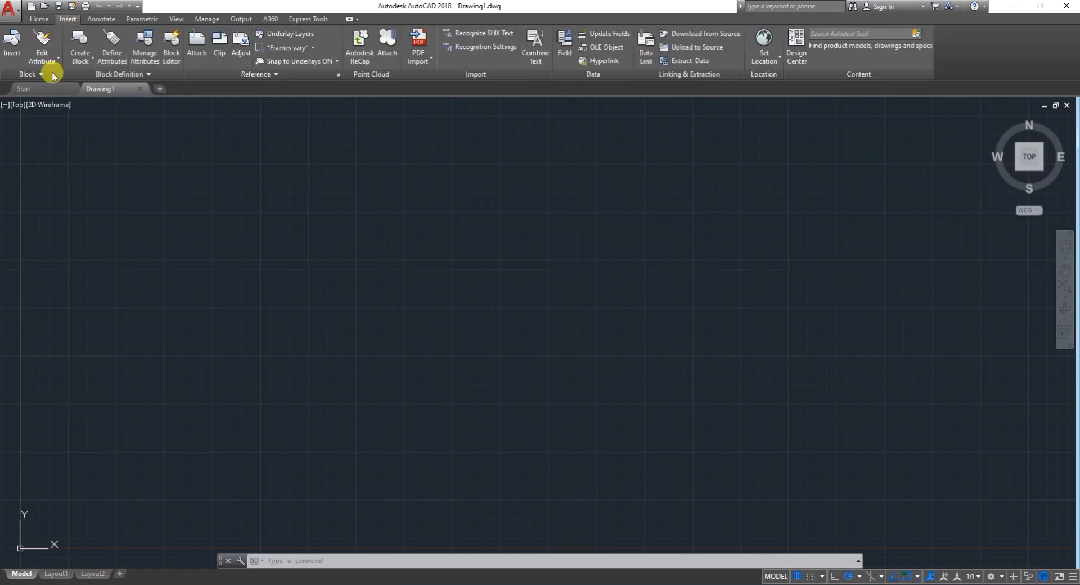
click(39, 19)
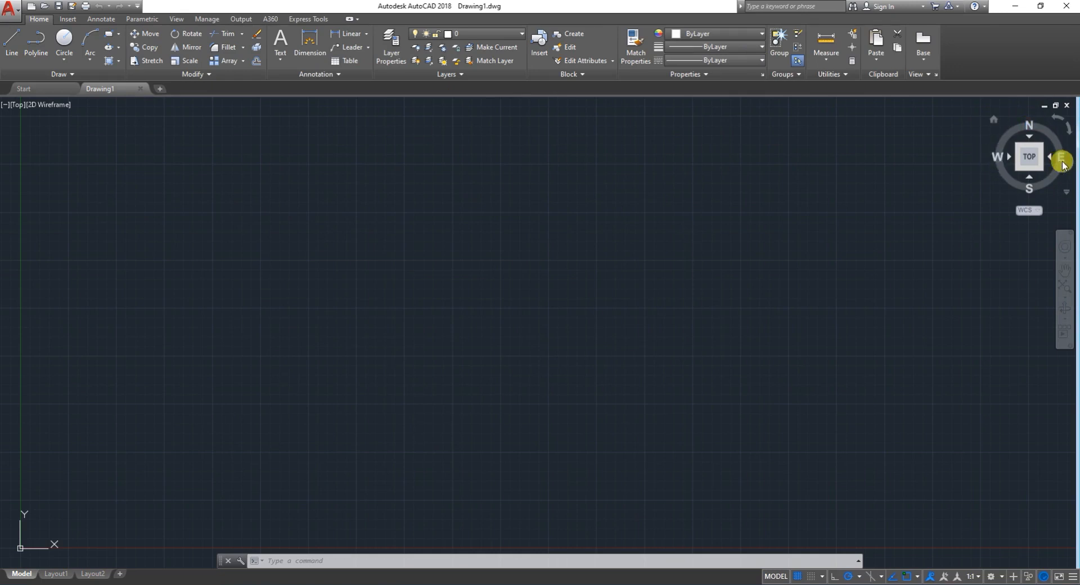
View the empty drawing from the left and front, and return to the top view
click(1029, 157)
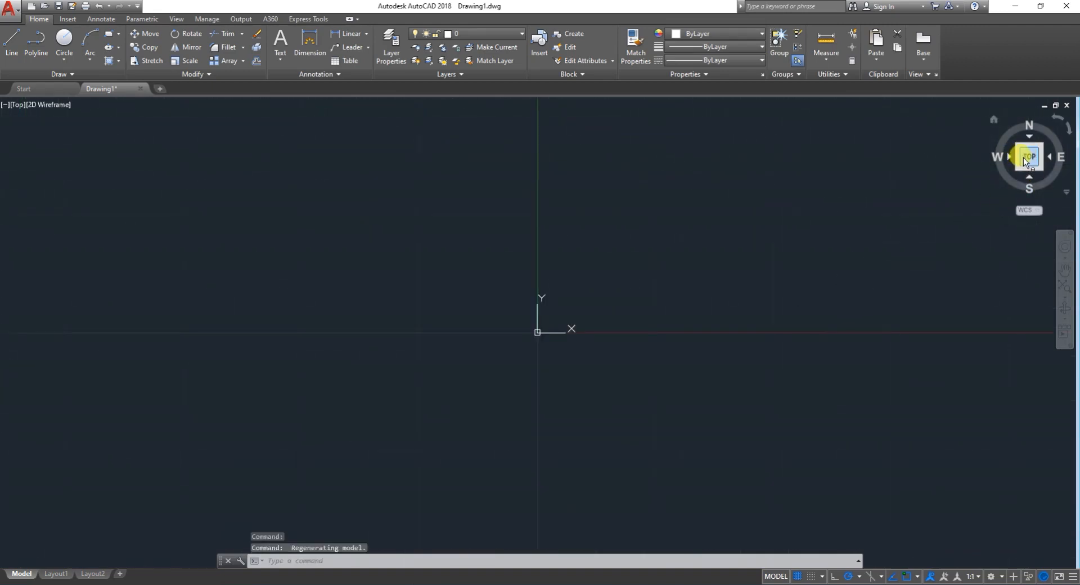
click(997, 157)
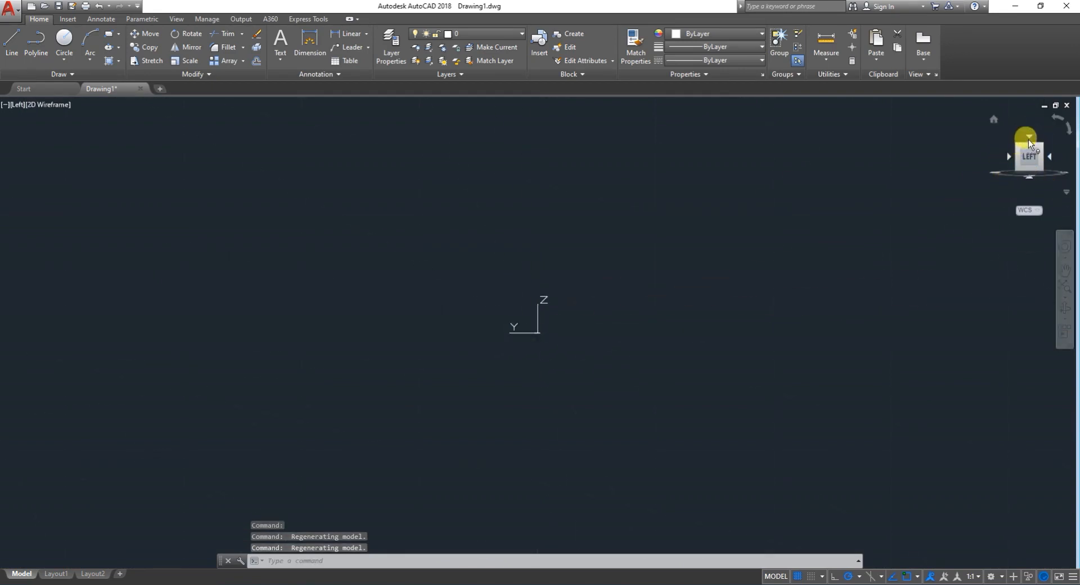
click(1029, 156)
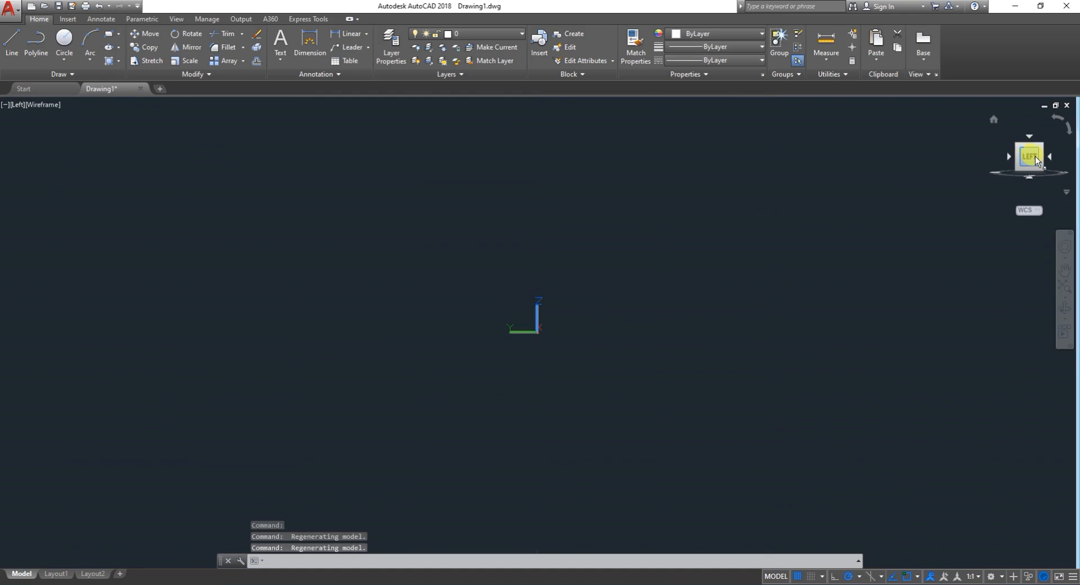
click(1049, 156)
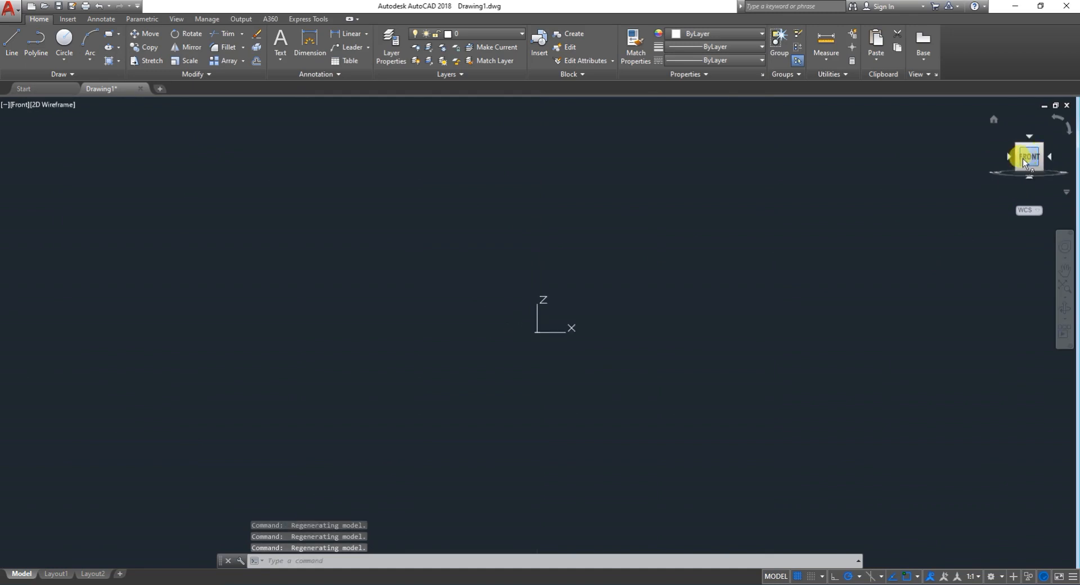
click(1031, 136)
scroll(672, 314, down, 4)
scroll(661, 319, down, 2)
scroll(711, 246, down, 4)
scroll(829, 150, up, 2)
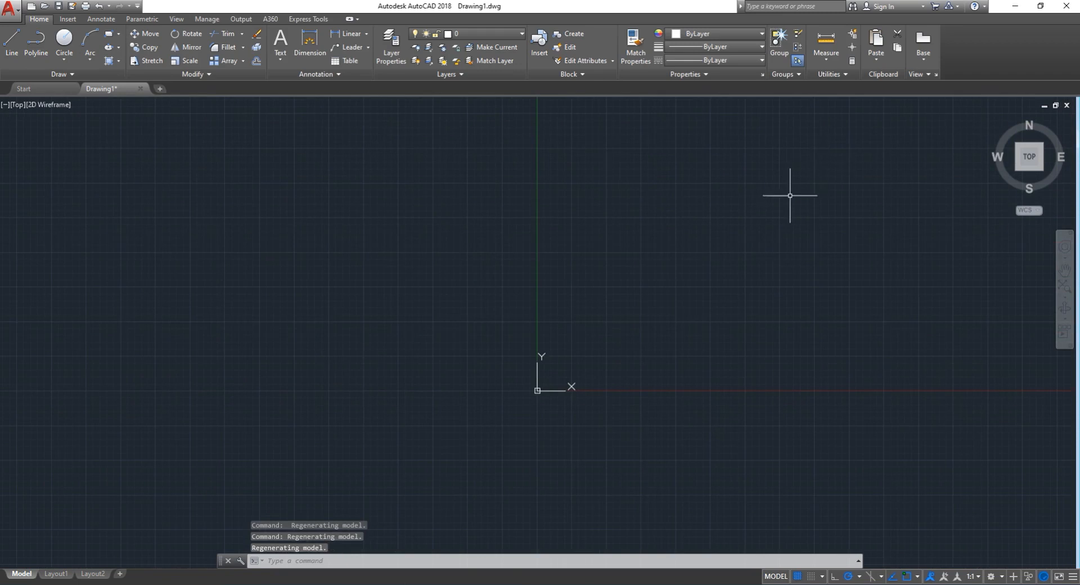
click(537, 392)
scroll(768, 284, down, 2)
scroll(794, 253, up, 4)
scroll(803, 239, down, 2)
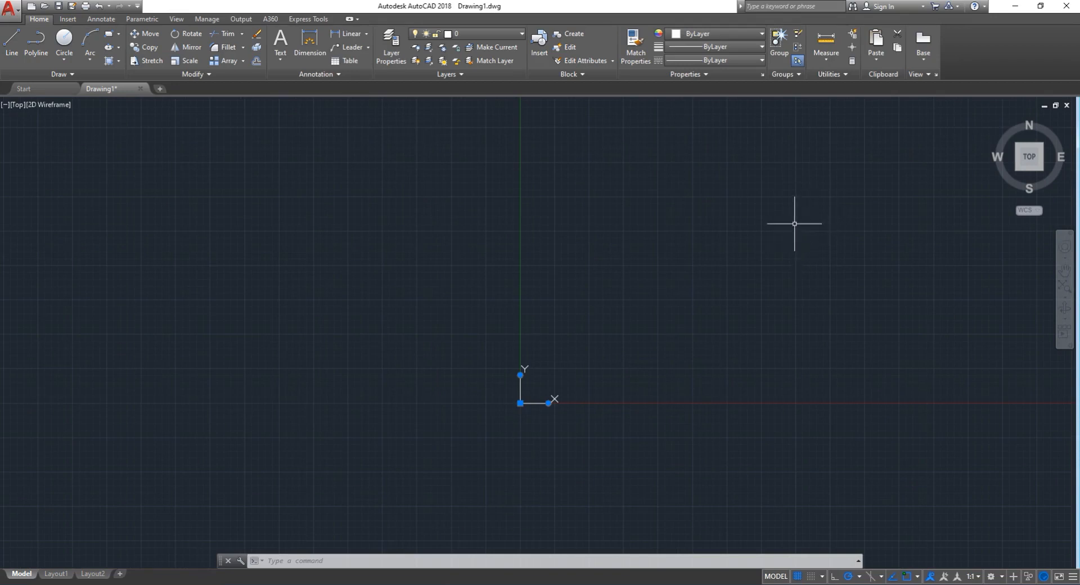
scroll(795, 220, up, 4)
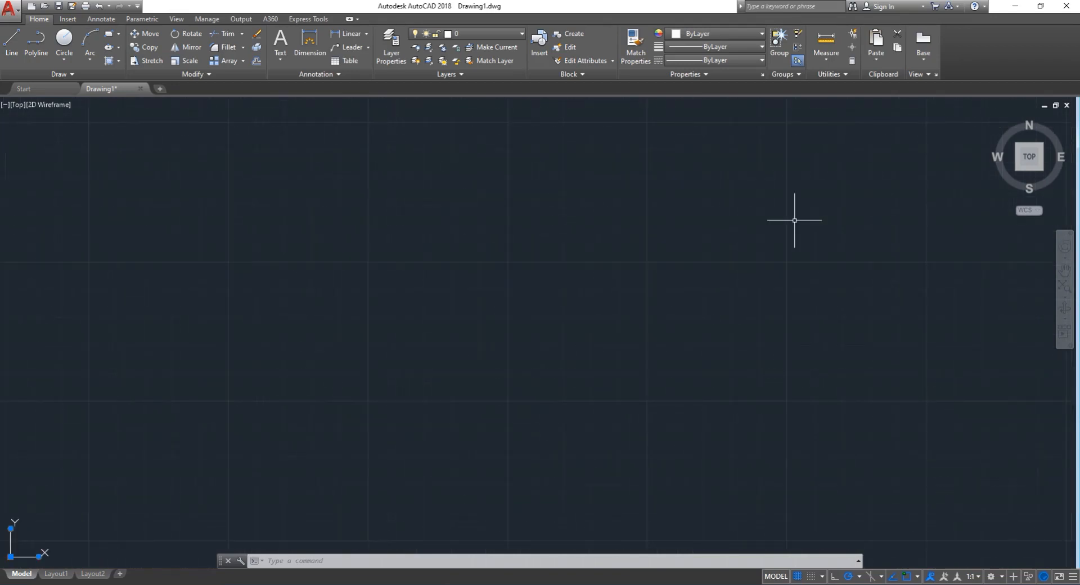
scroll(794, 220, down, 4)
scroll(794, 220, down, 3)
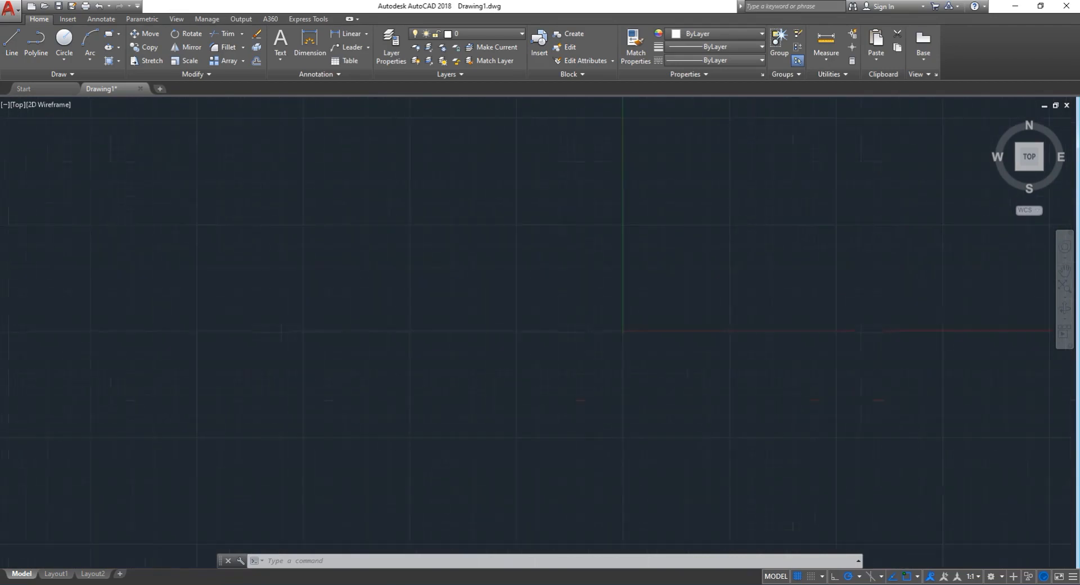
scroll(872, 164, up, 5)
scroll(893, 110, up, 3)
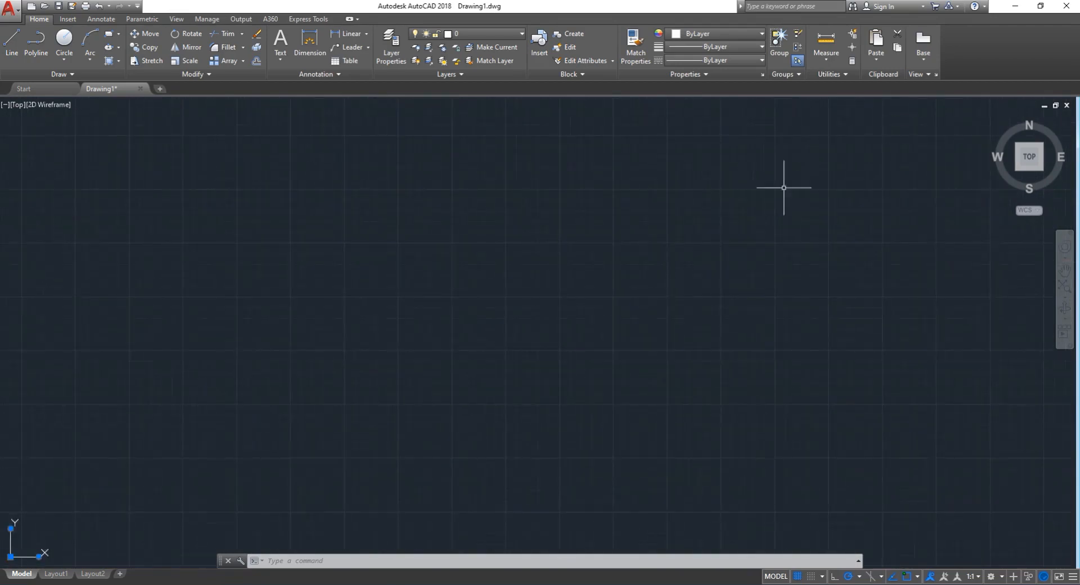
scroll(538, 276, down, 3)
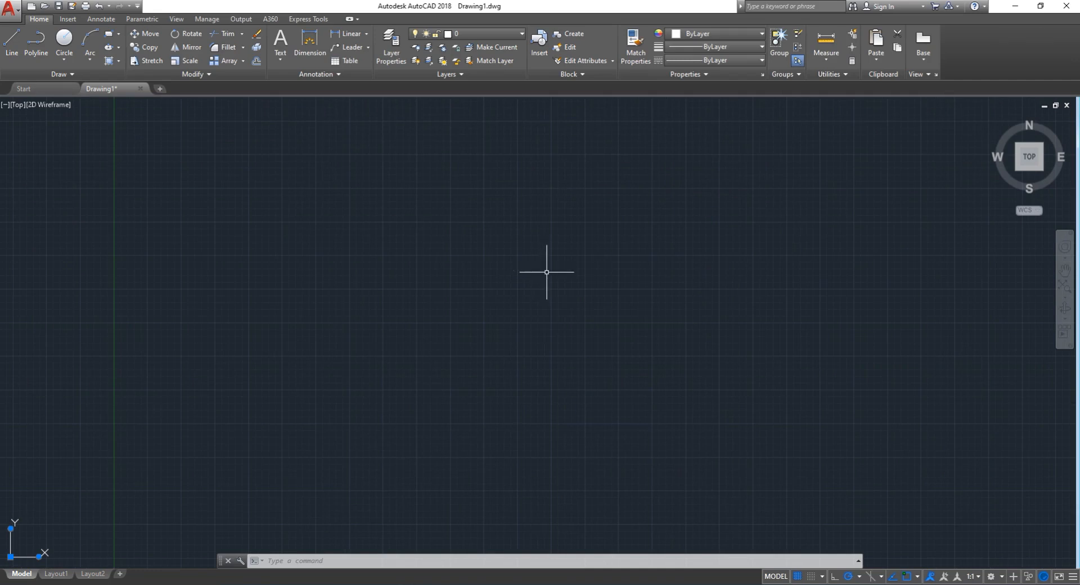
scroll(594, 233, down, 2)
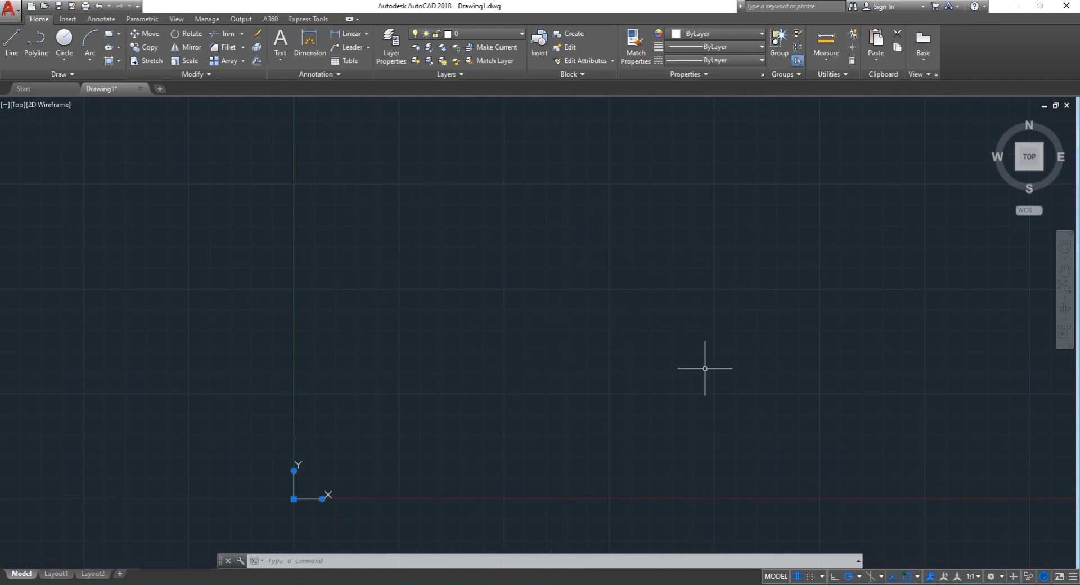
Turn off the grid display in the drawing area
click(798, 576)
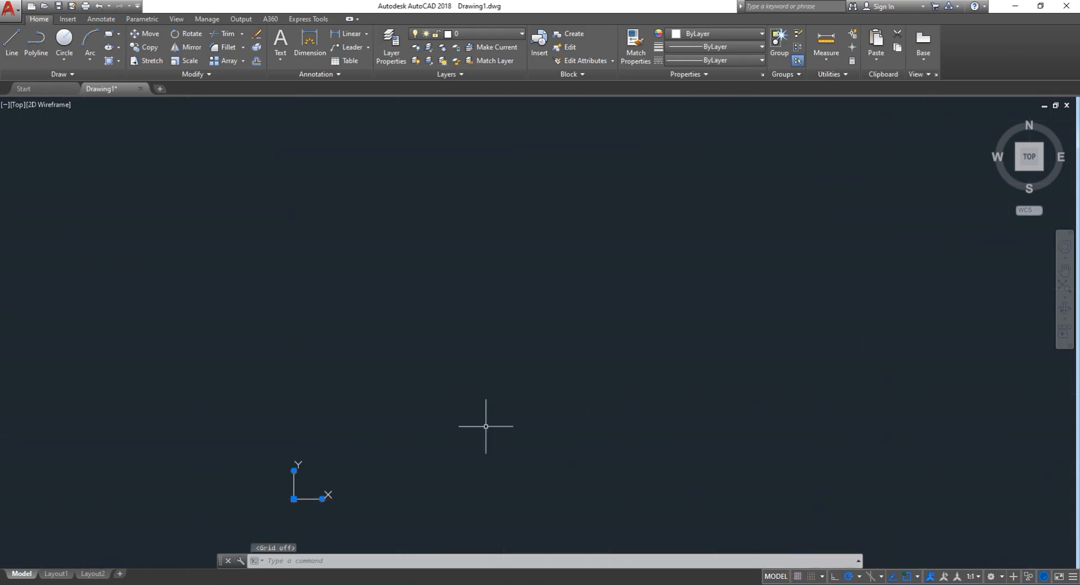
scroll(575, 294, down, 5)
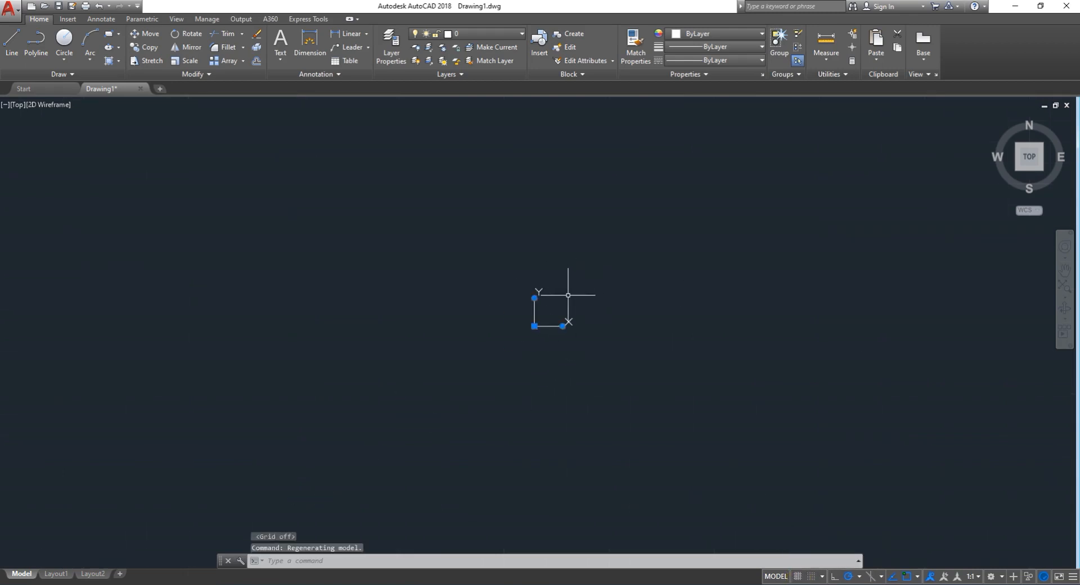
scroll(752, 148, up, 1)
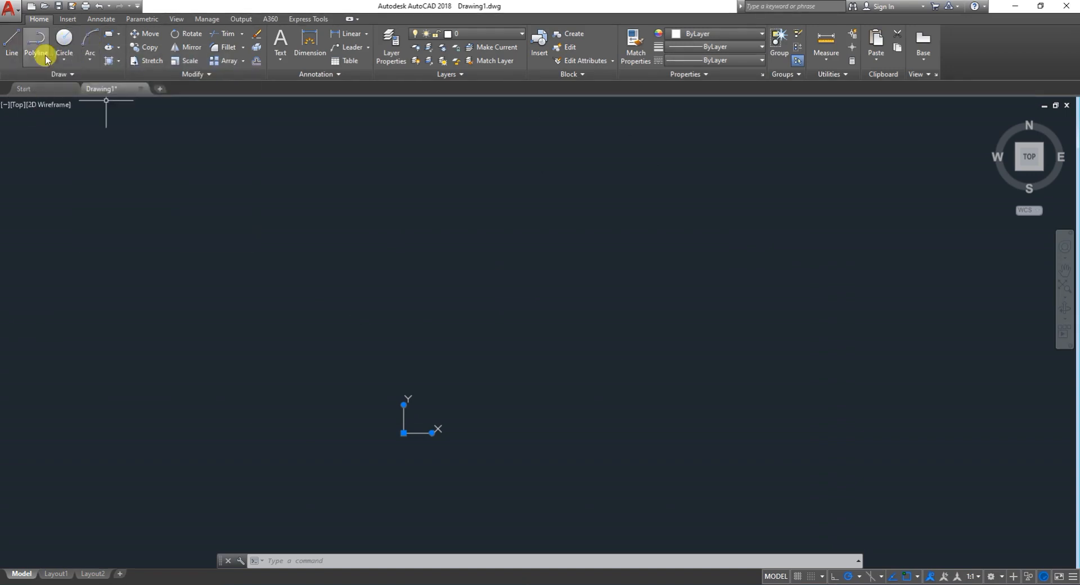
Draw a single line about 258 units long above the origin, sloping down to the right at about 6°
click(17, 63)
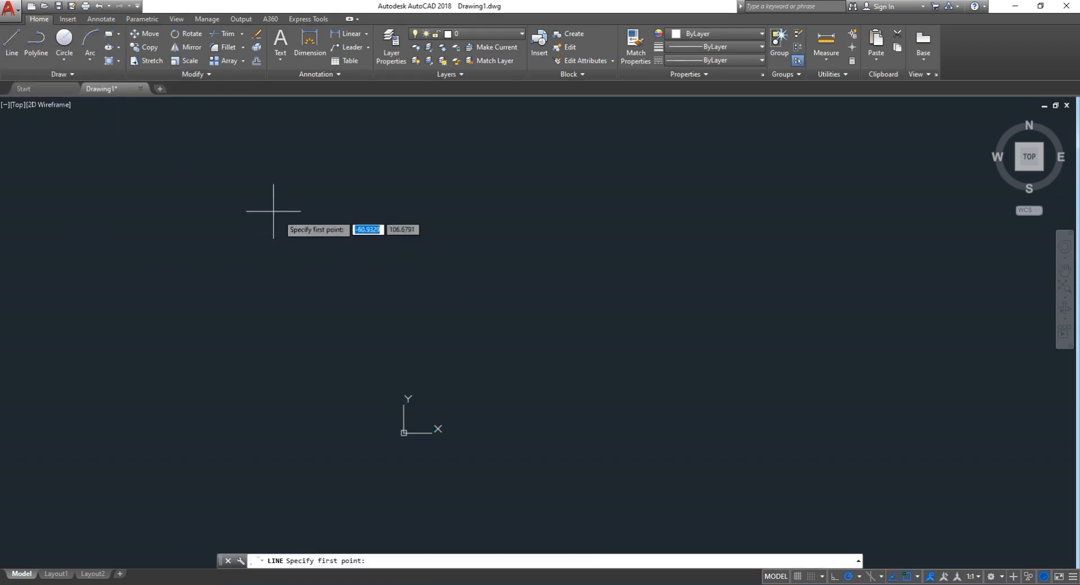
click(260, 196)
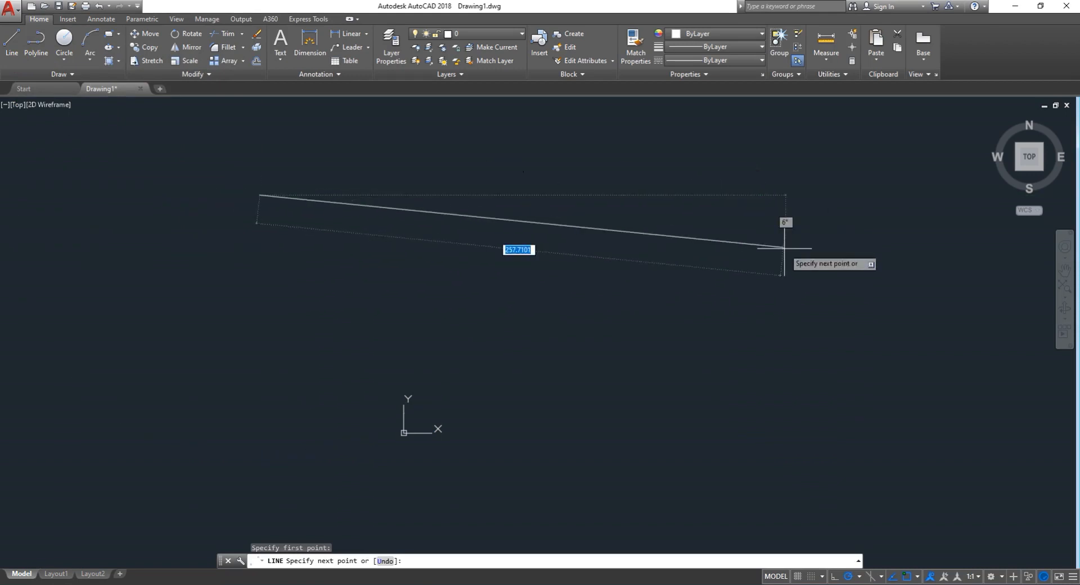
click(784, 246)
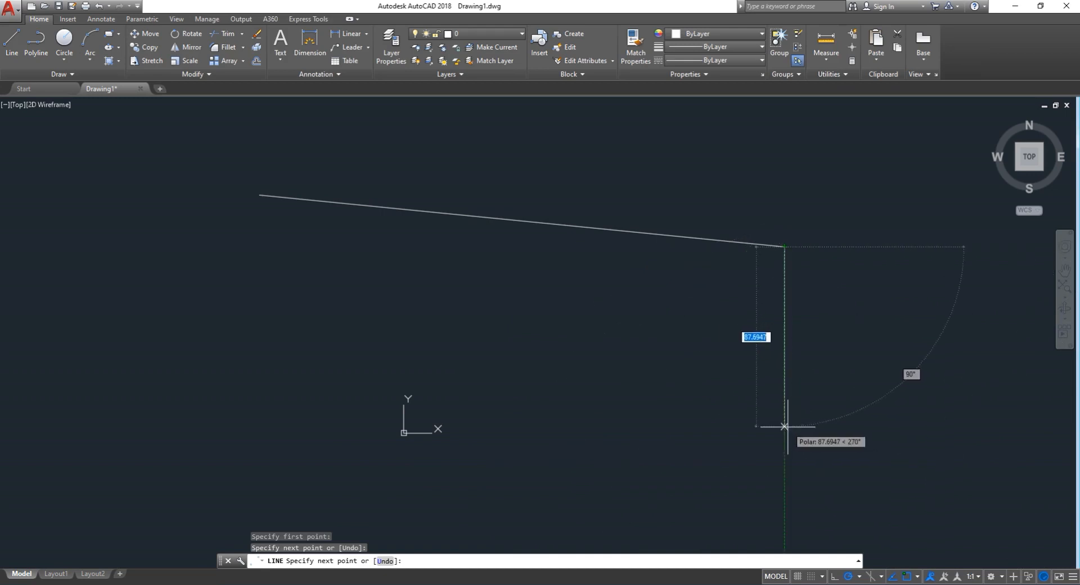
key(Escape)
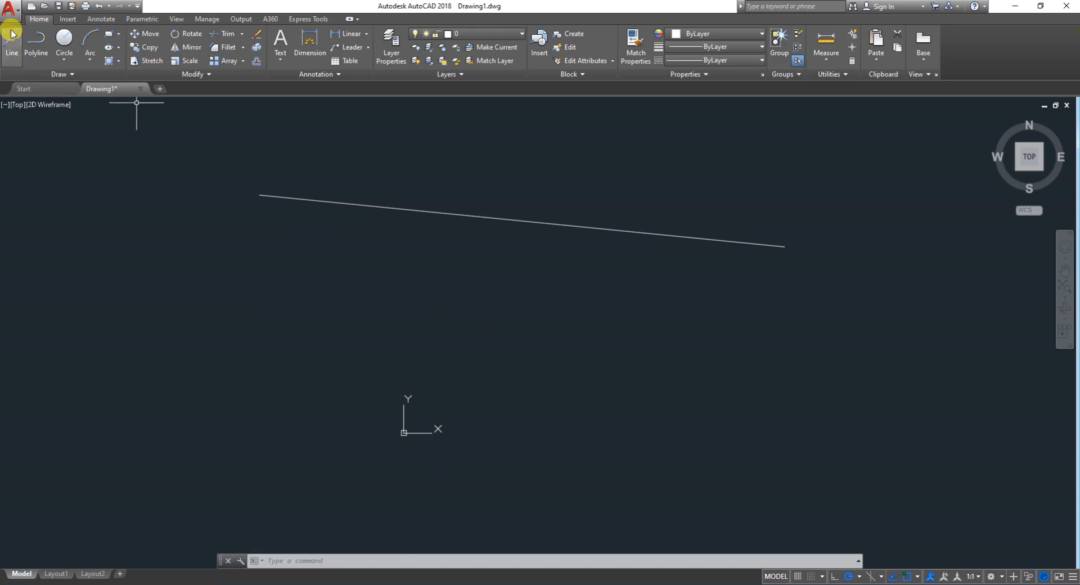
click(306, 257)
text(L)
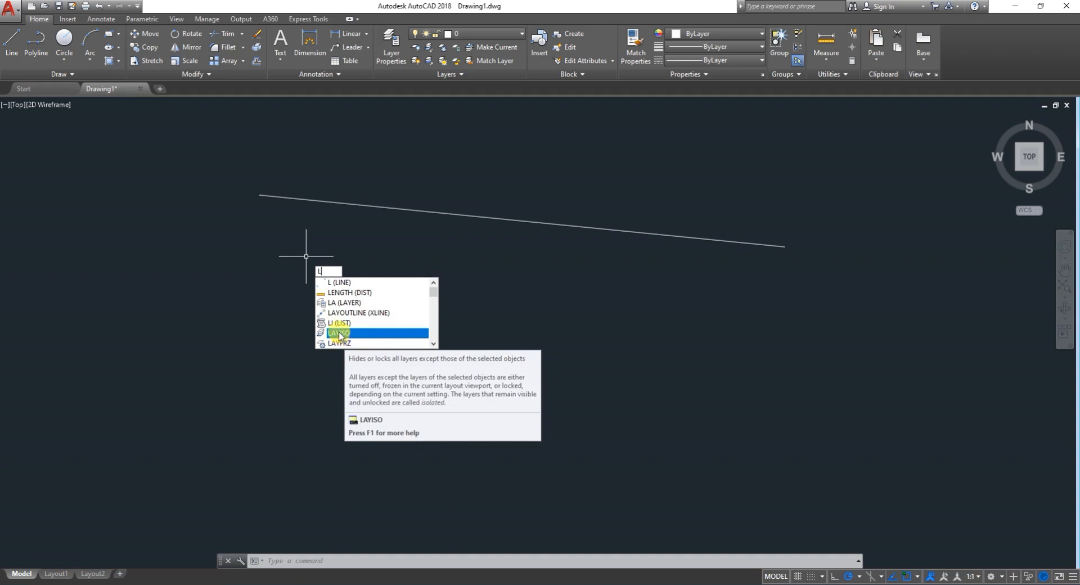
click(355, 287)
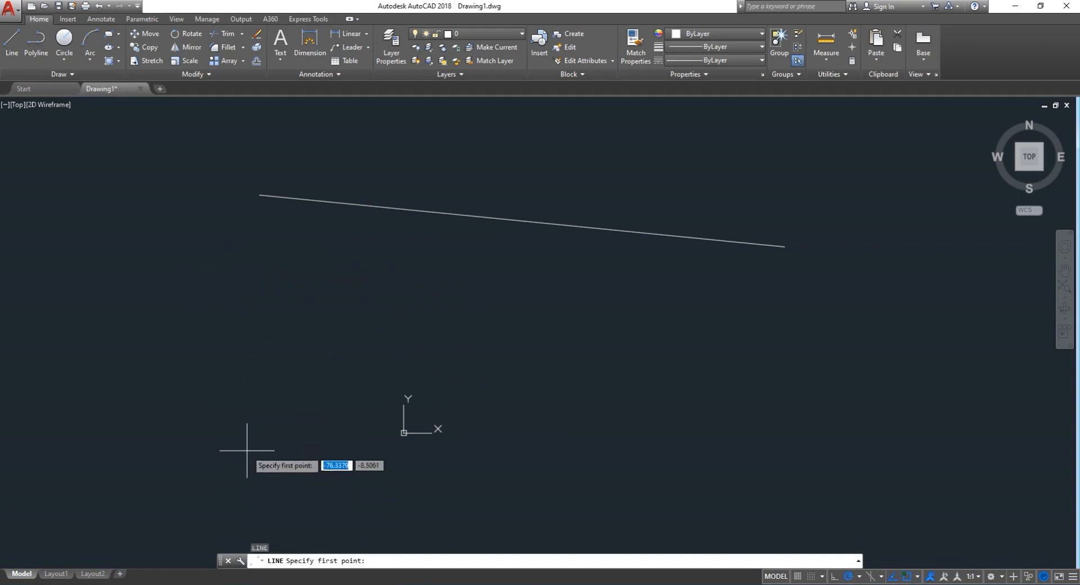
click(269, 556)
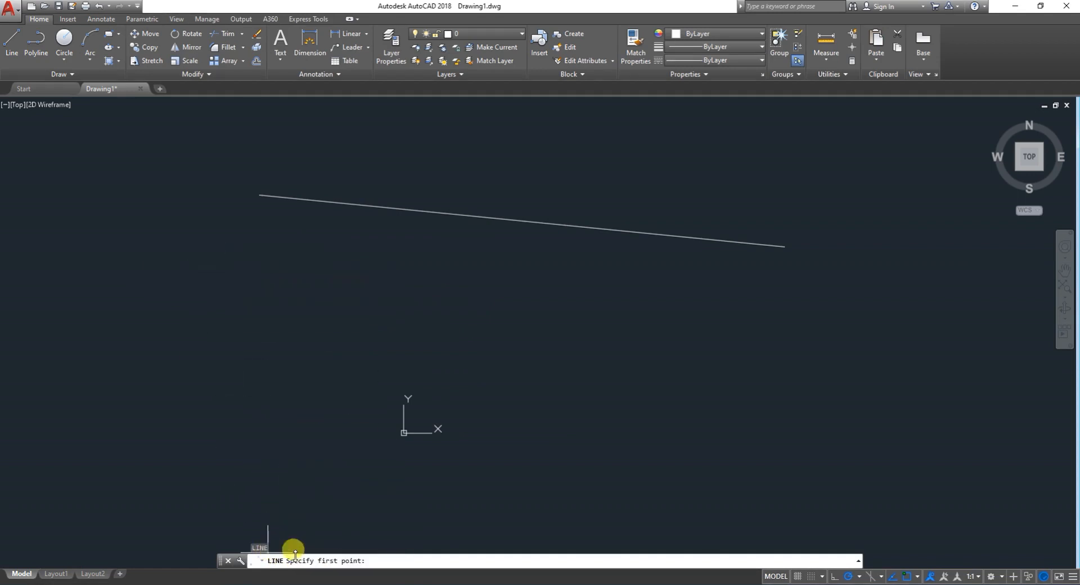
key(Escape)
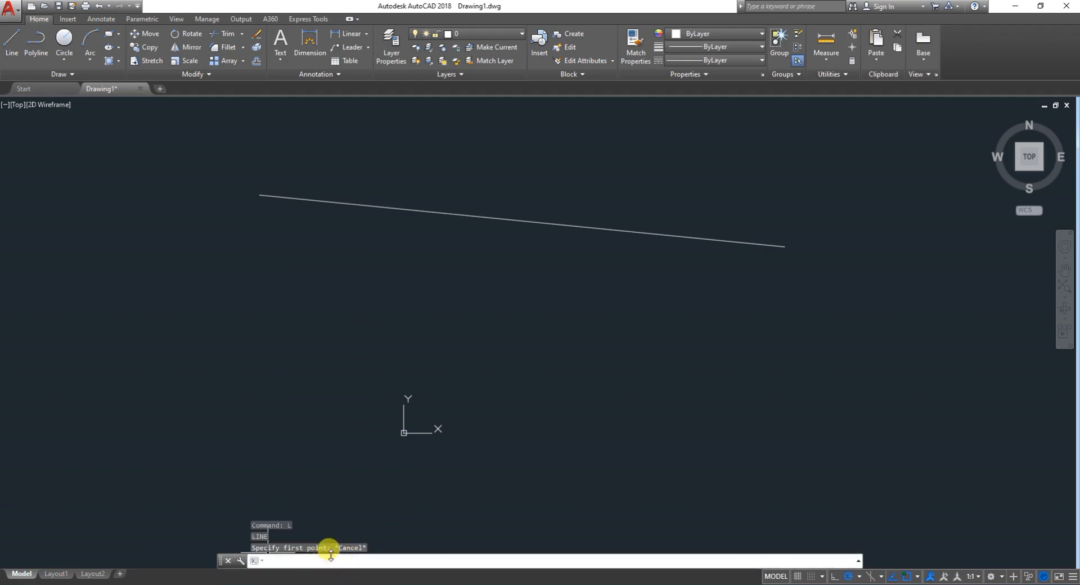
click(307, 342)
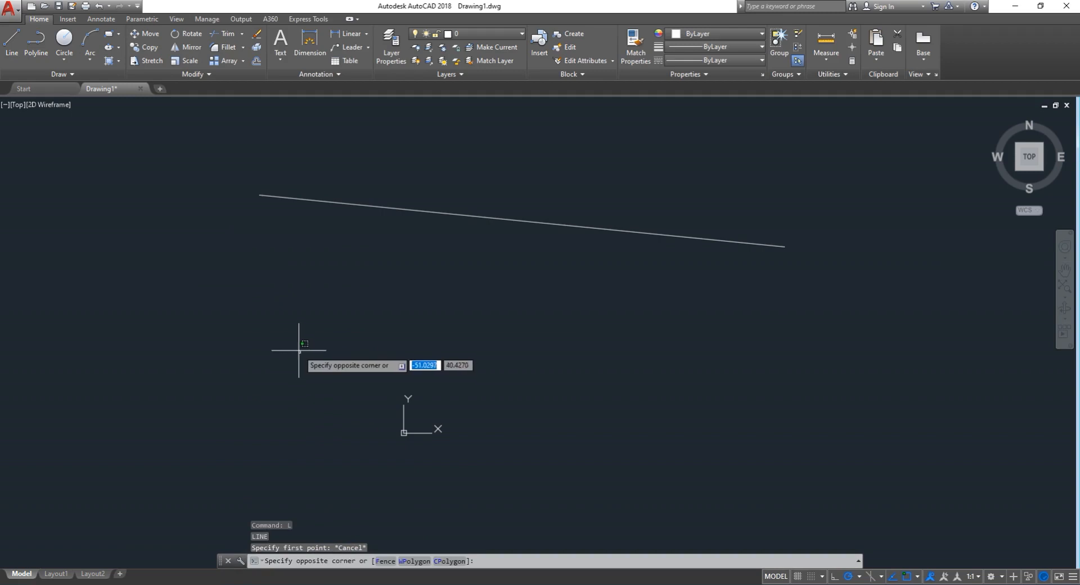
key(Escape)
Start a second line below the sloping one, place a horizontal segment to the right, and undo only that segment
text(l)
key(Return)
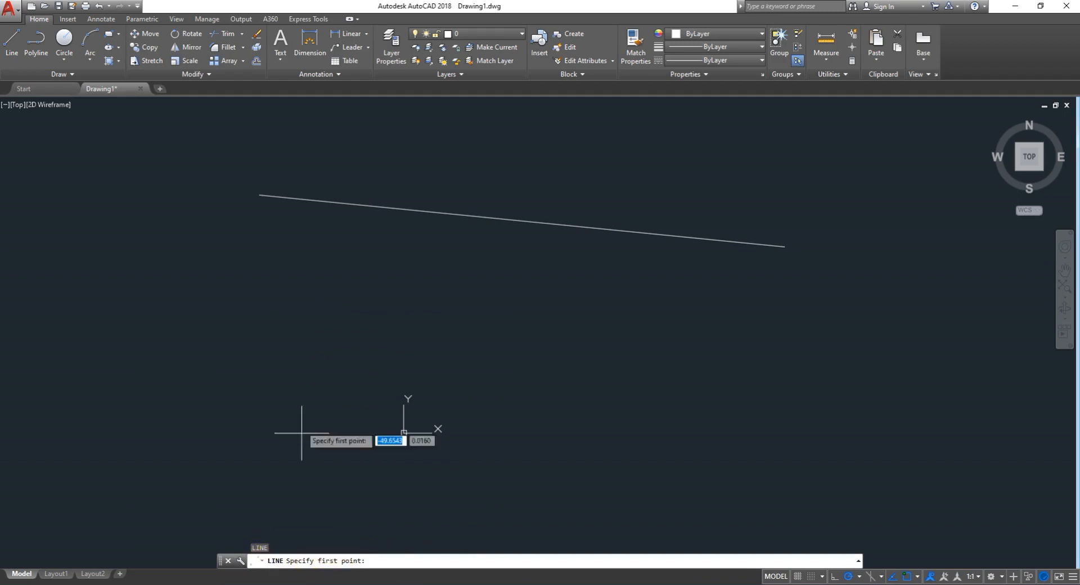
click(274, 273)
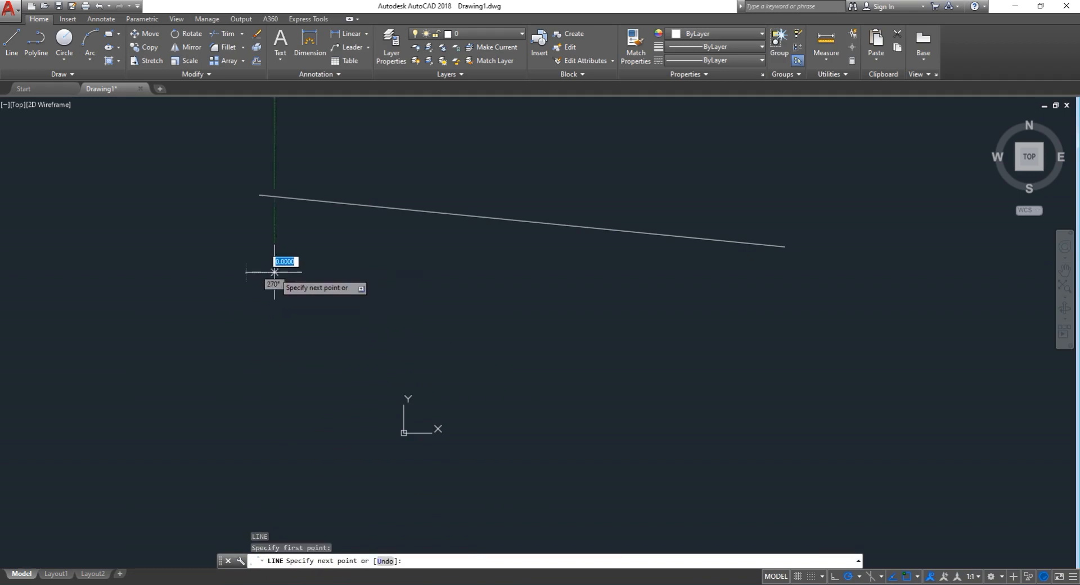
click(687, 273)
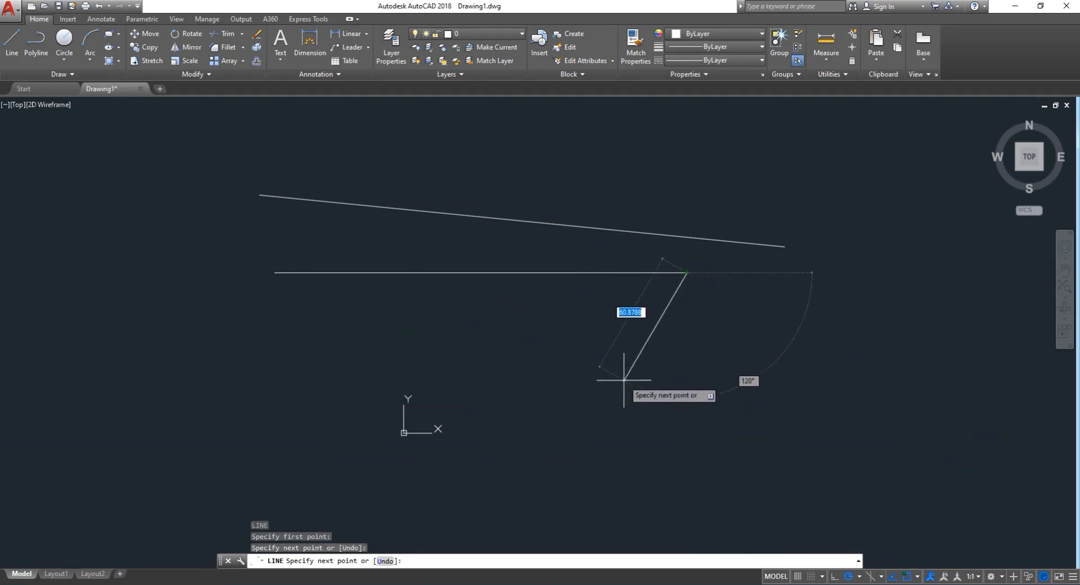
key(ctrl+z)
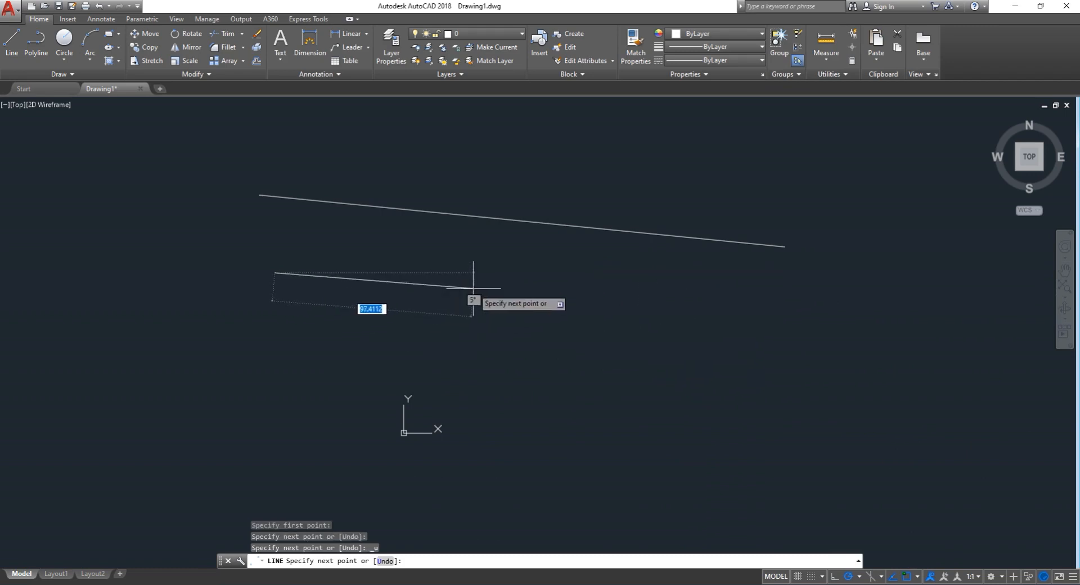
Draw a horizontal line exactly 10 units long below the sloping line, and end the Line command after that segment
text(0)
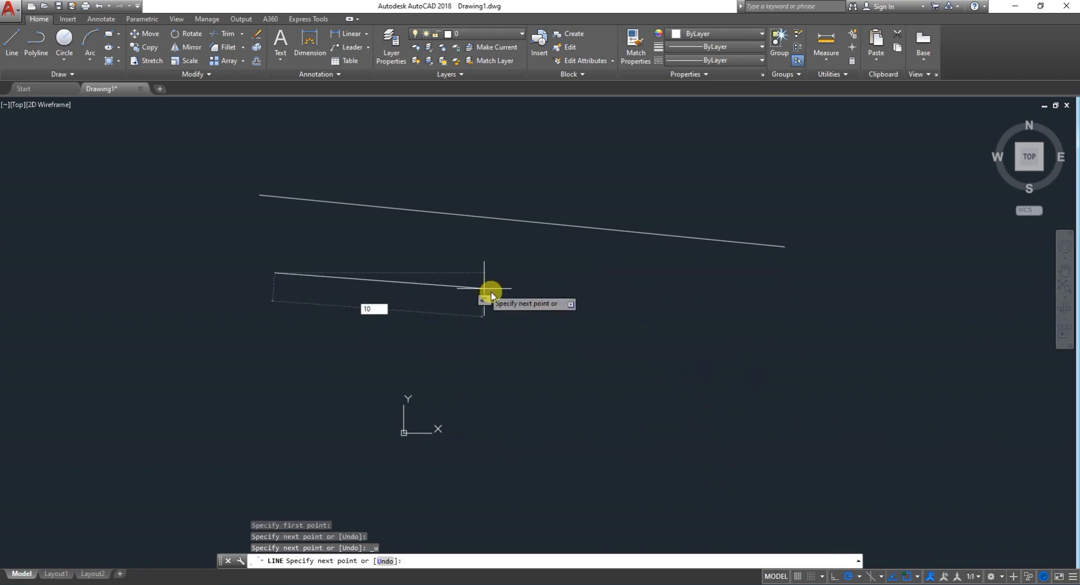
key(BackSpace)
key(Escape)
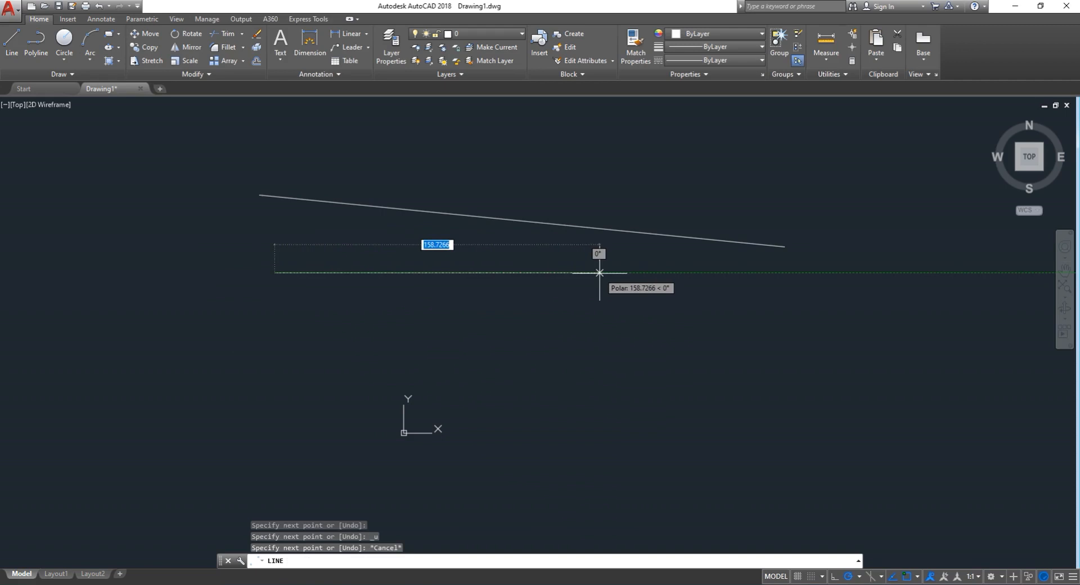
text(10)
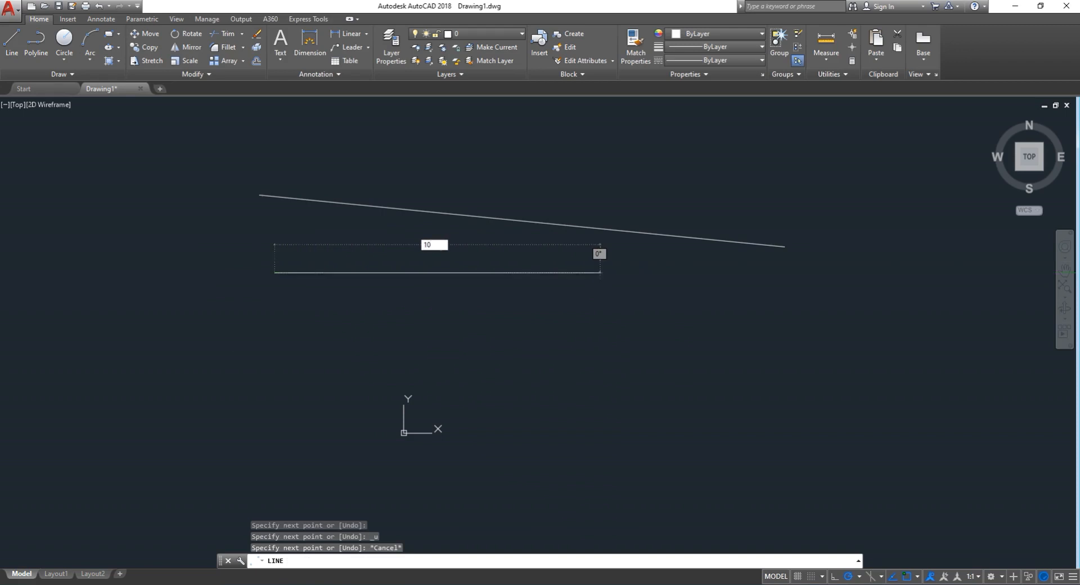
key(Return)
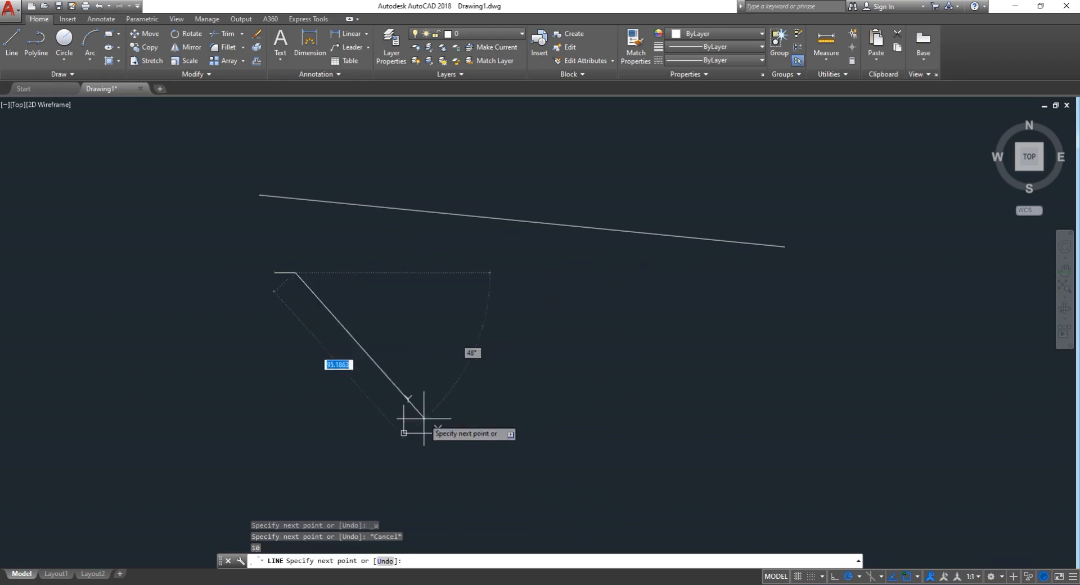
scroll(242, 290, up, 6)
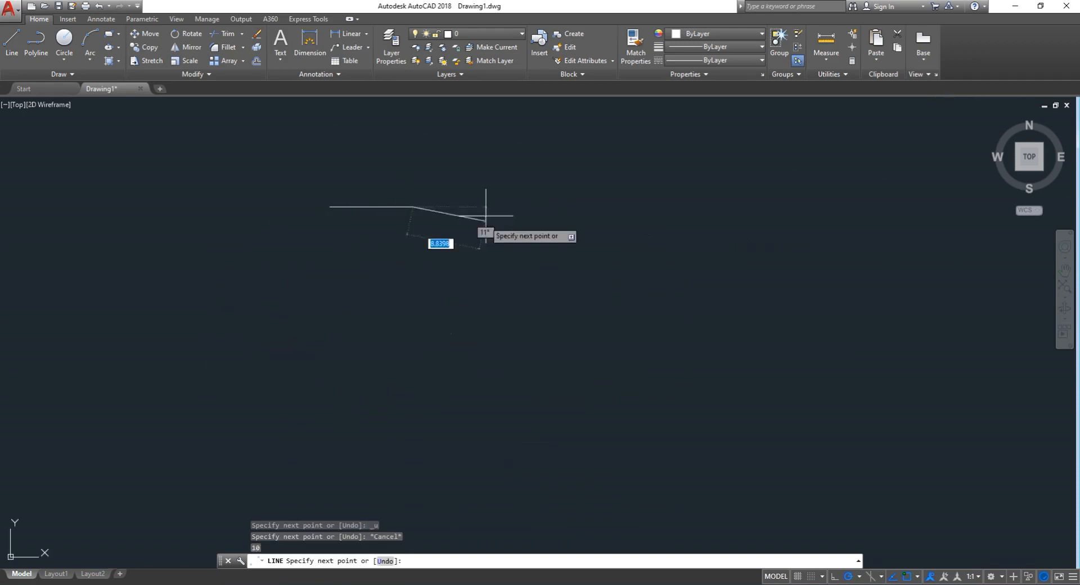
scroll(498, 265, down, 5)
scroll(502, 263, up, 4)
scroll(502, 264, down, 4)
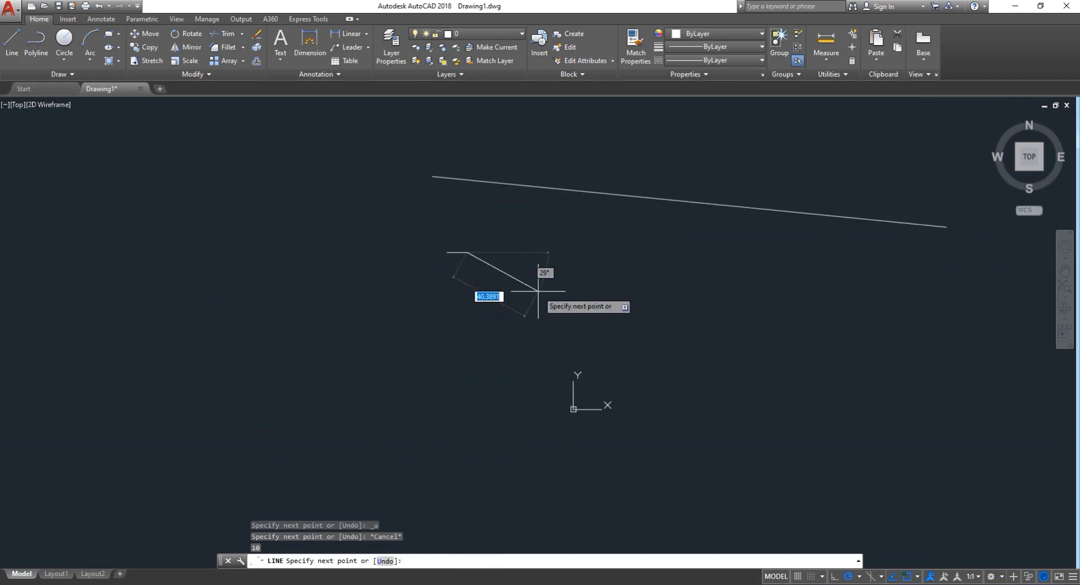
key(Escape)
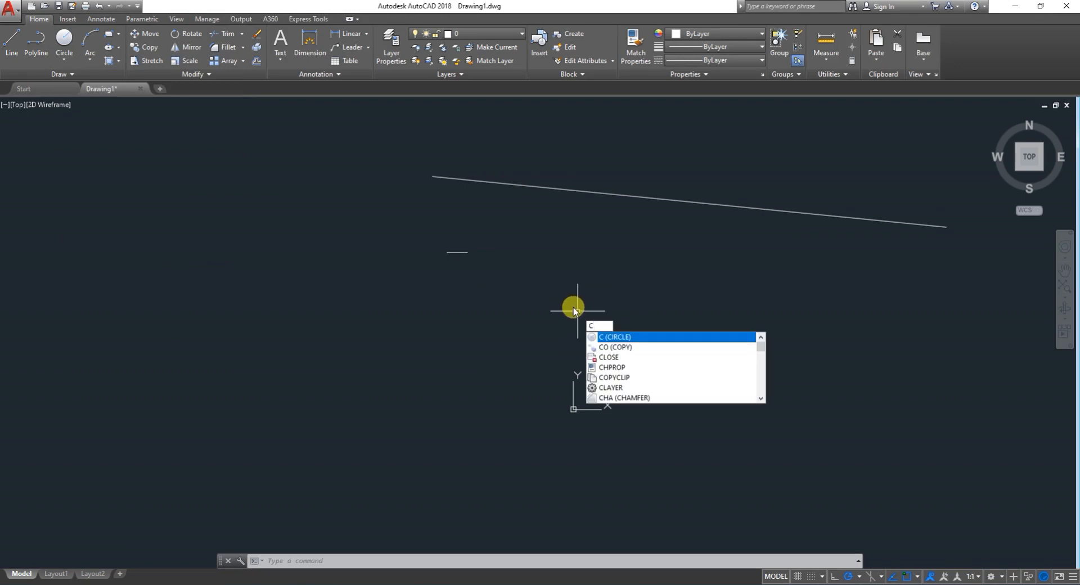
Draw a circle with a radius of 10 in the empty area to the left of both lines
key(Return)
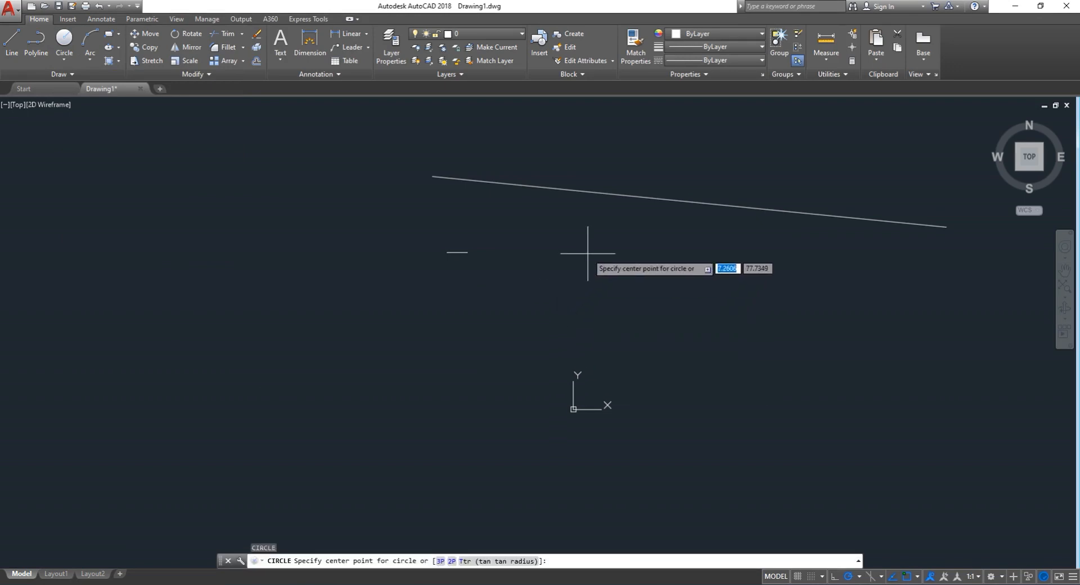
click(213, 271)
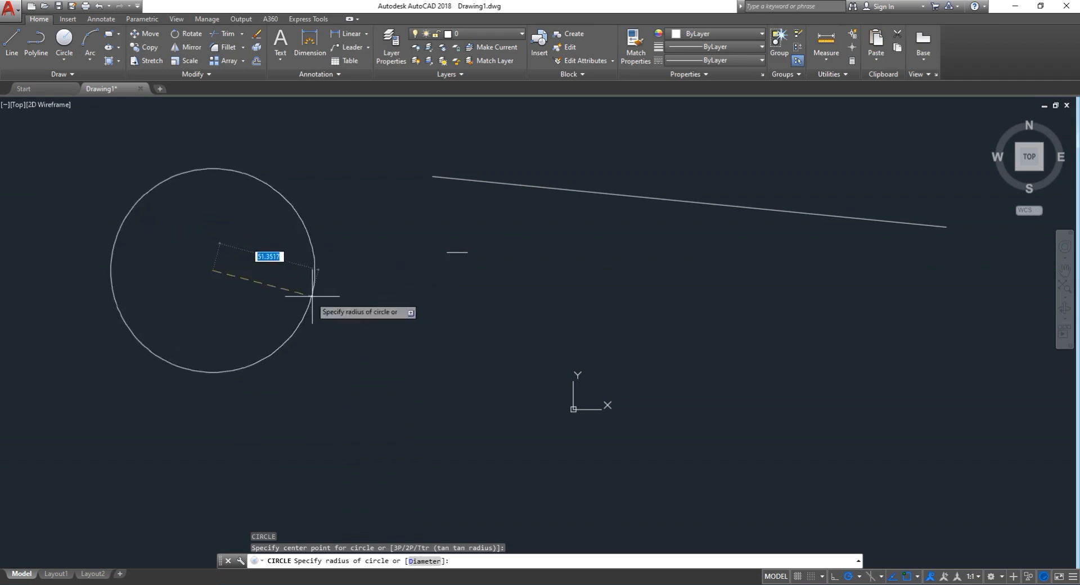
text(1)
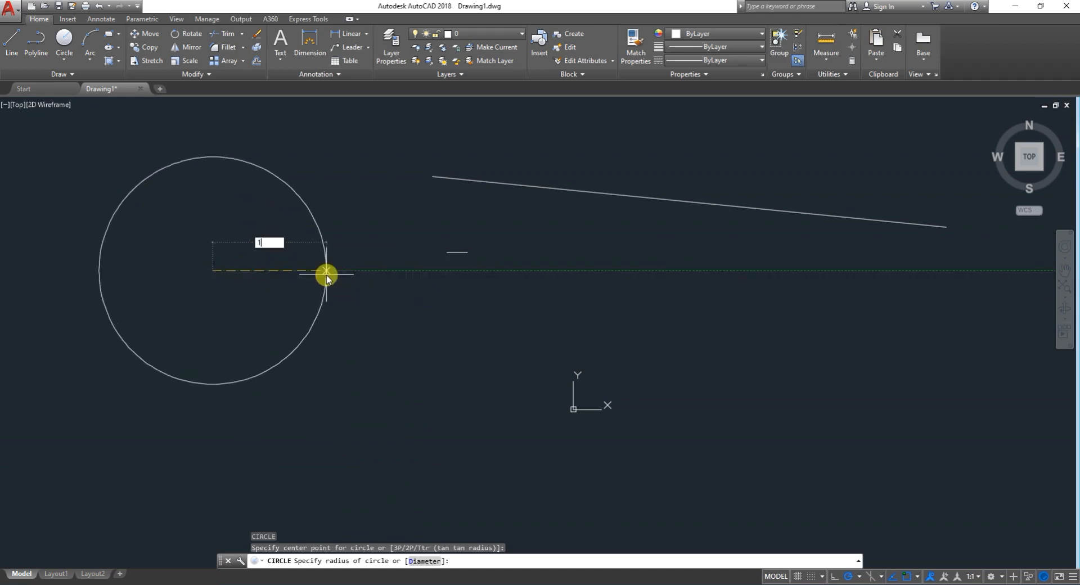
text(0)
key(Return)
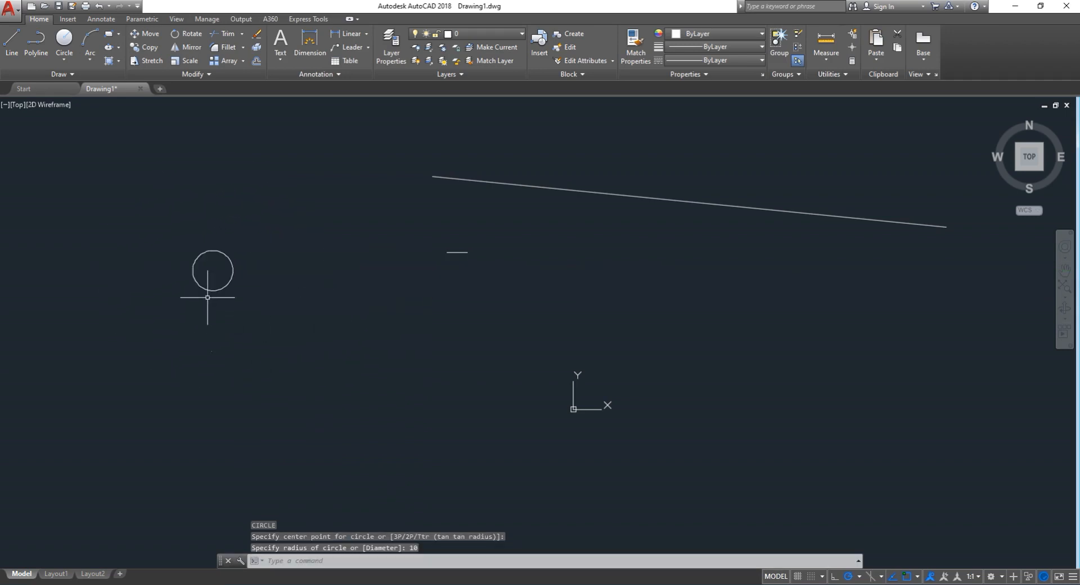
Delete the circle beside the lines
scroll(201, 264, up, 2)
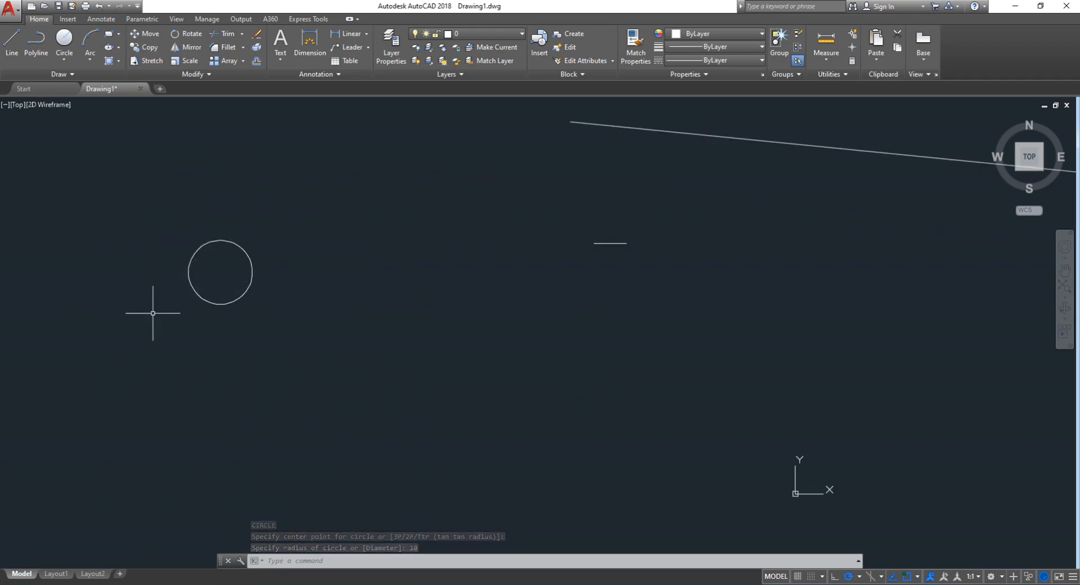
click(244, 248)
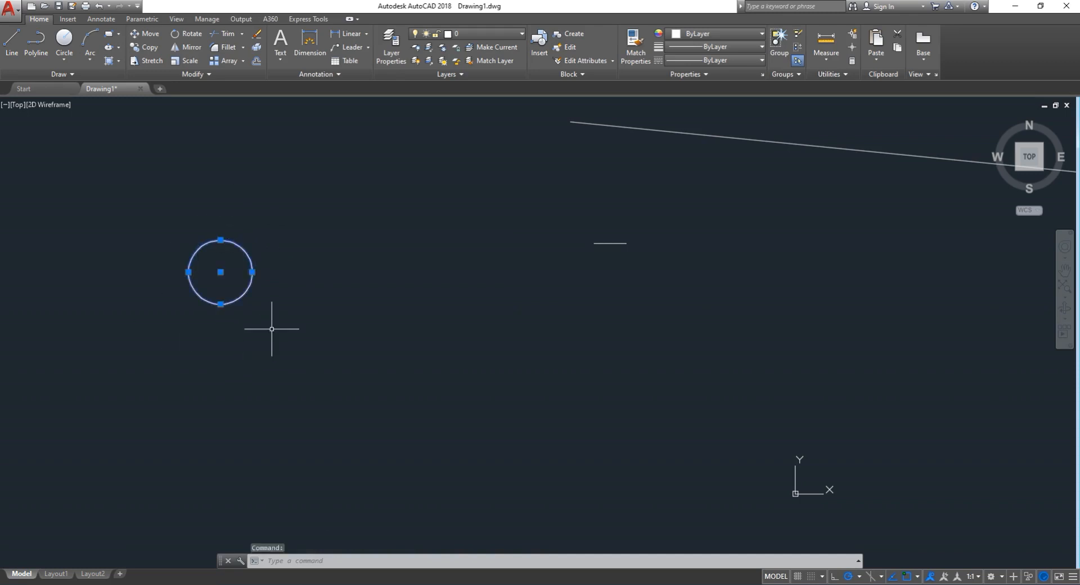
key(Delete)
scroll(344, 360, down, 4)
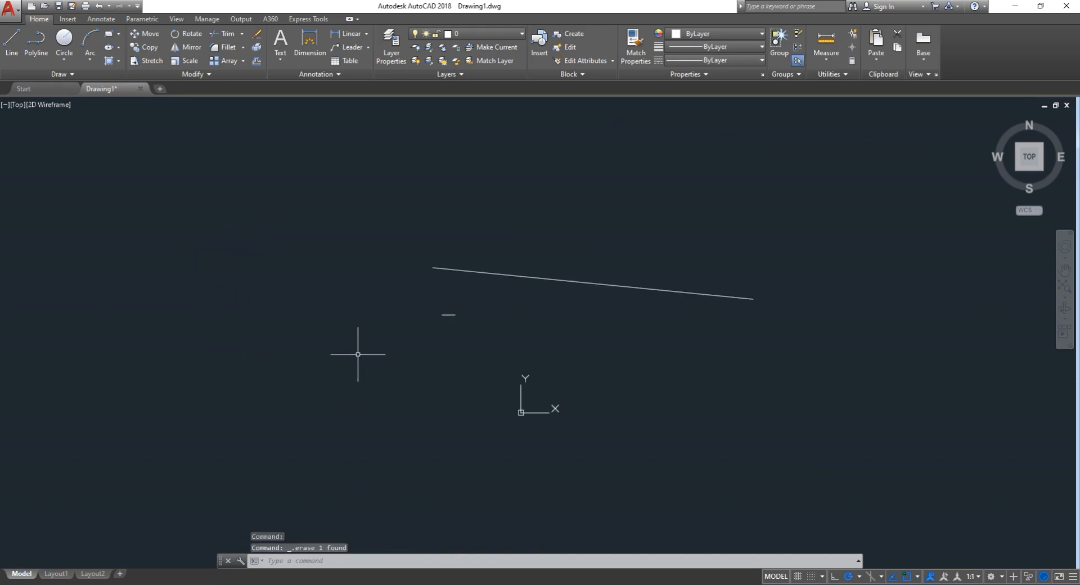
Pan the drawing view in several moves so both lines shift left and downward, leaving free space above them
scroll(510, 322, up, 4)
scroll(647, 318, down, 2)
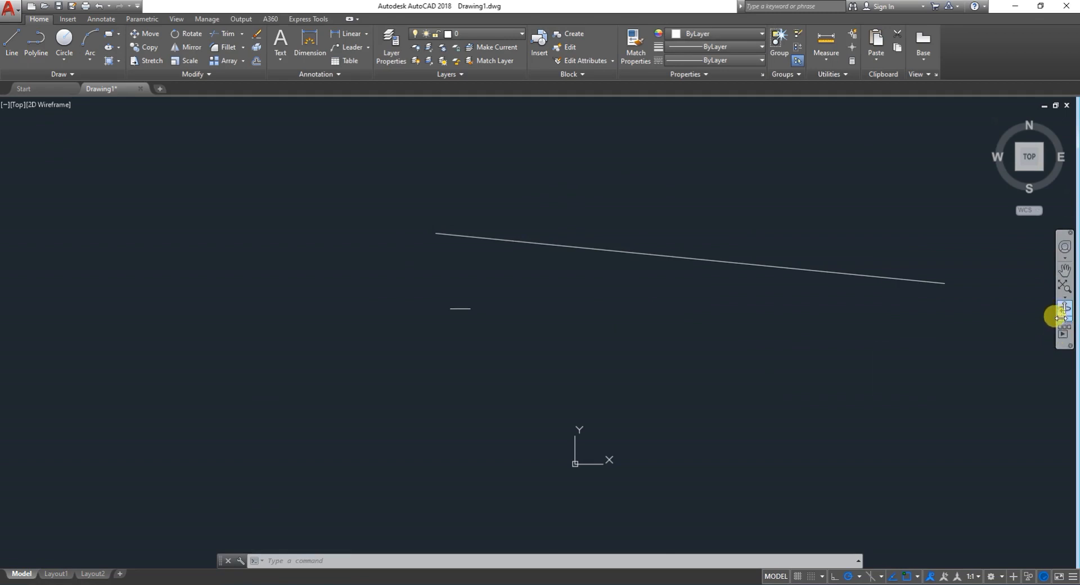
click(1064, 271)
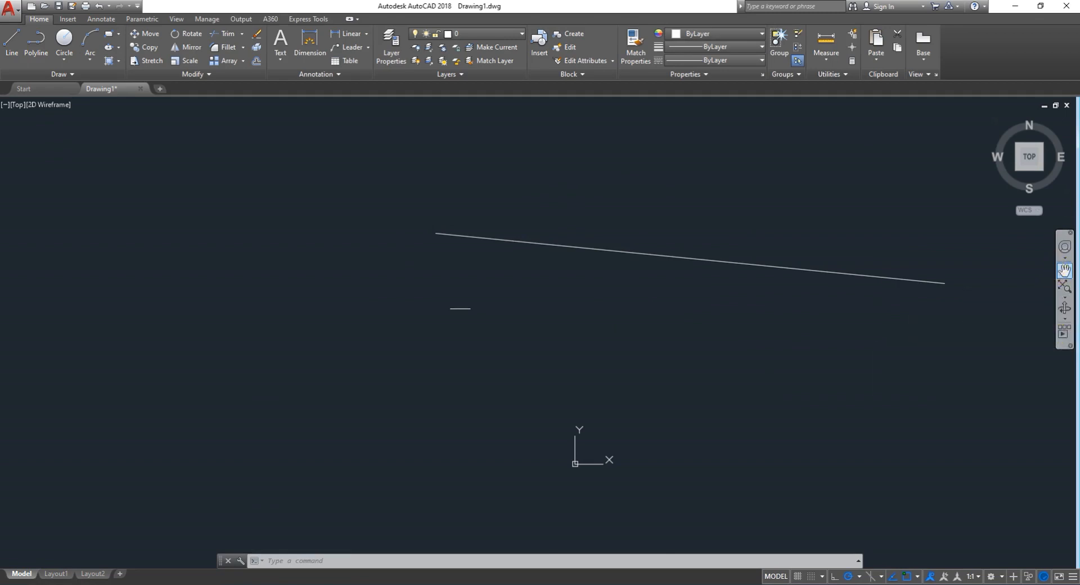
click(1064, 273)
mouse_move(711, 279)
mouse_down()
mouse_move(571, 270)
mouse_move(501, 292)
mouse_move(531, 290)
mouse_up()
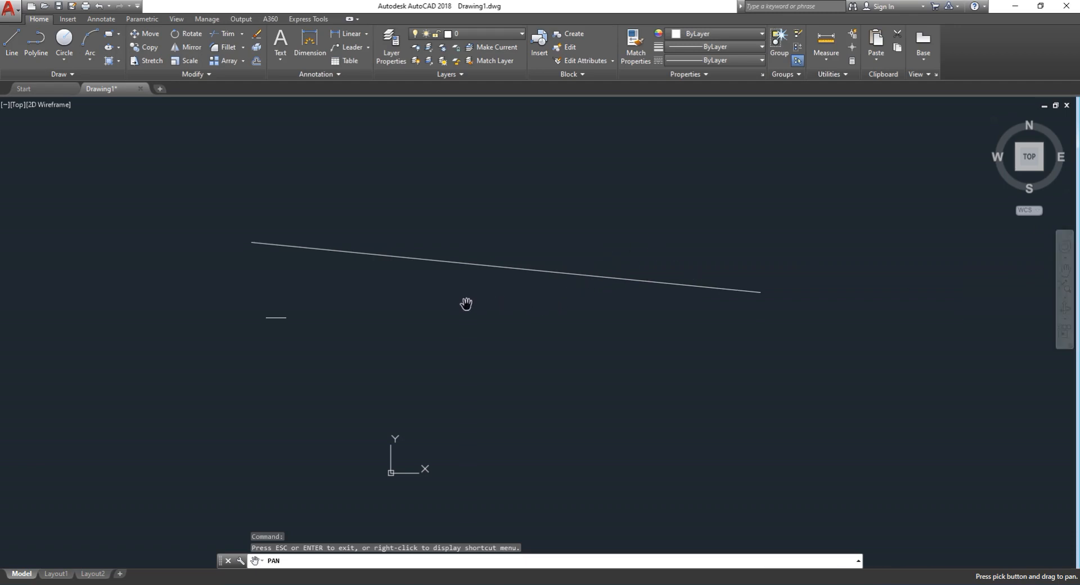
mouse_move(455, 288)
mouse_down()
mouse_move(493, 300)
mouse_move(624, 279)
mouse_move(588, 337)
mouse_move(274, 324)
mouse_move(221, 257)
mouse_move(434, 267)
mouse_move(474, 330)
mouse_move(451, 311)
mouse_up()
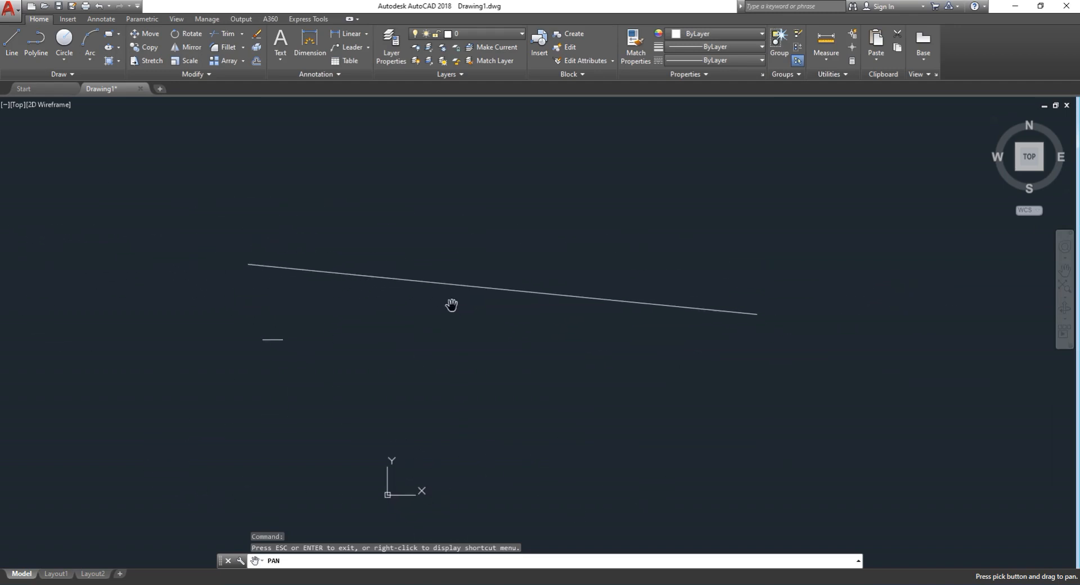
key(Escape)
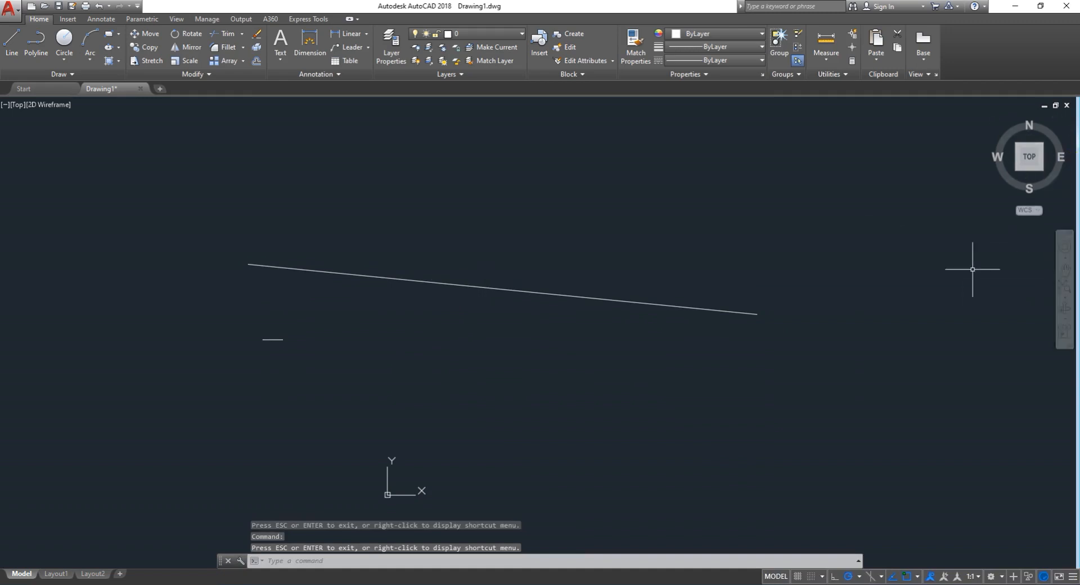
text(P)
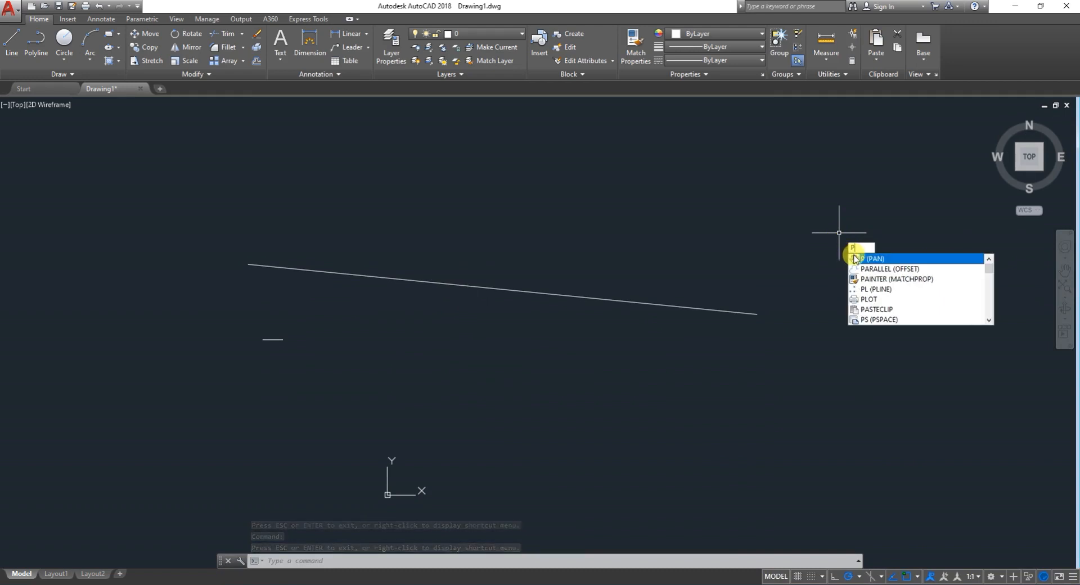
click(854, 258)
mouse_move(638, 259)
mouse_down()
mouse_move(562, 306)
mouse_move(586, 327)
mouse_move(557, 255)
mouse_move(447, 269)
mouse_move(530, 295)
mouse_move(524, 234)
mouse_move(455, 294)
mouse_move(418, 303)
mouse_move(437, 300)
mouse_up()
key(Escape)
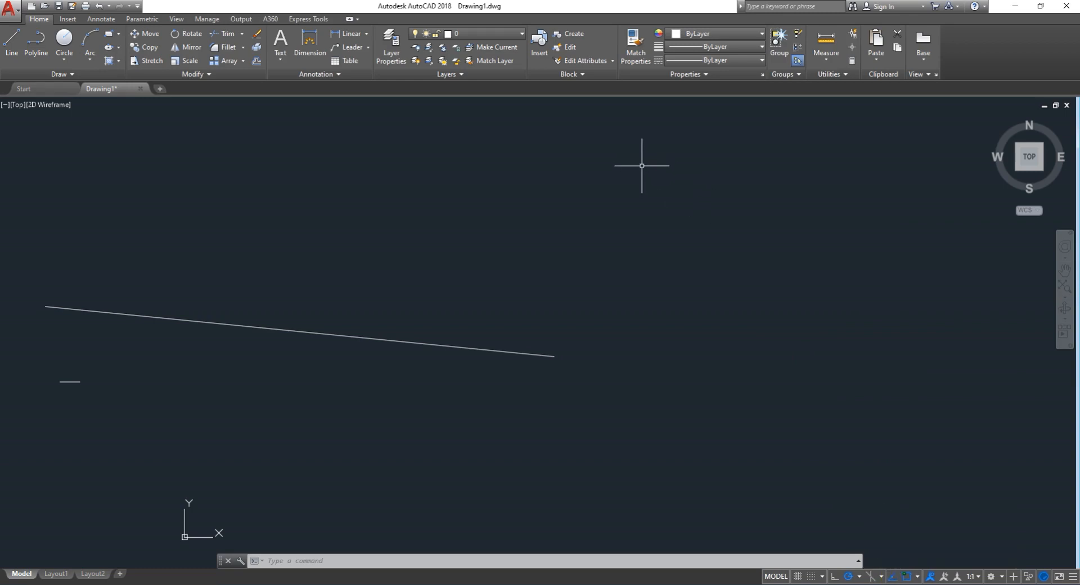
Start a line above the sloping one, turn off object snap tracking, and abandon the line
text(l)
key(Return)
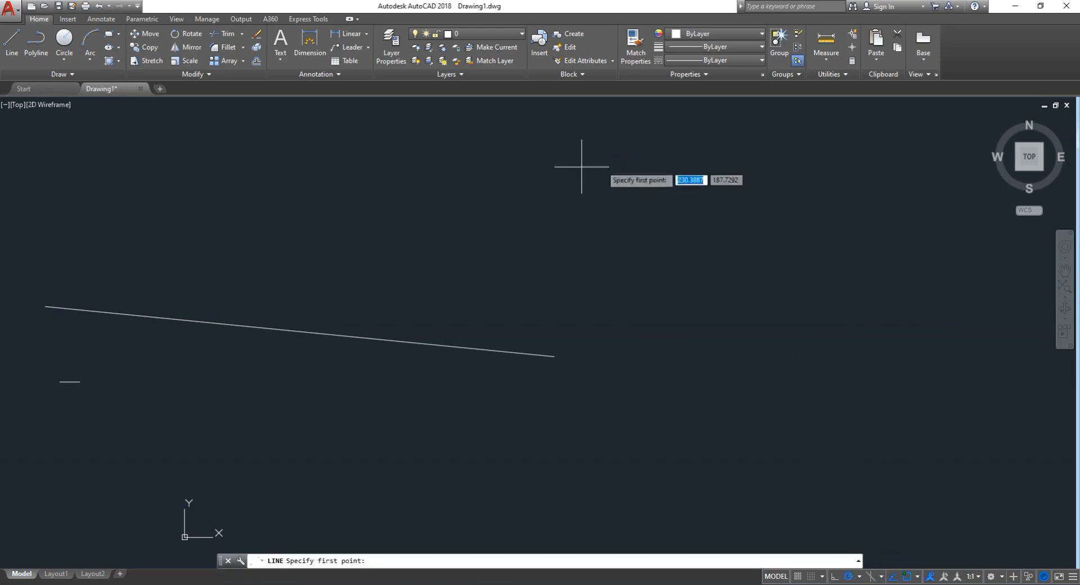
click(287, 191)
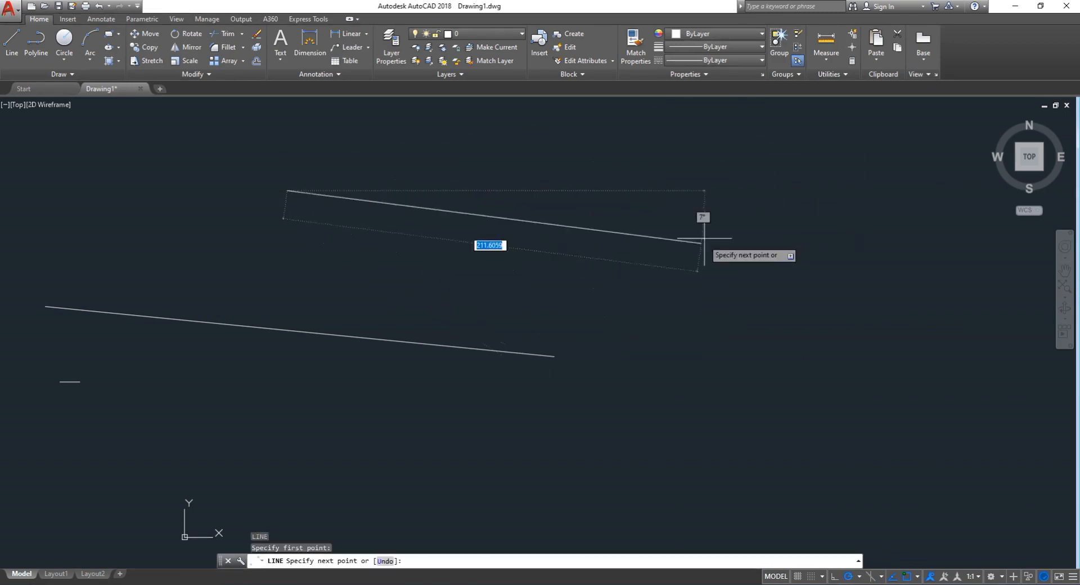
click(893, 576)
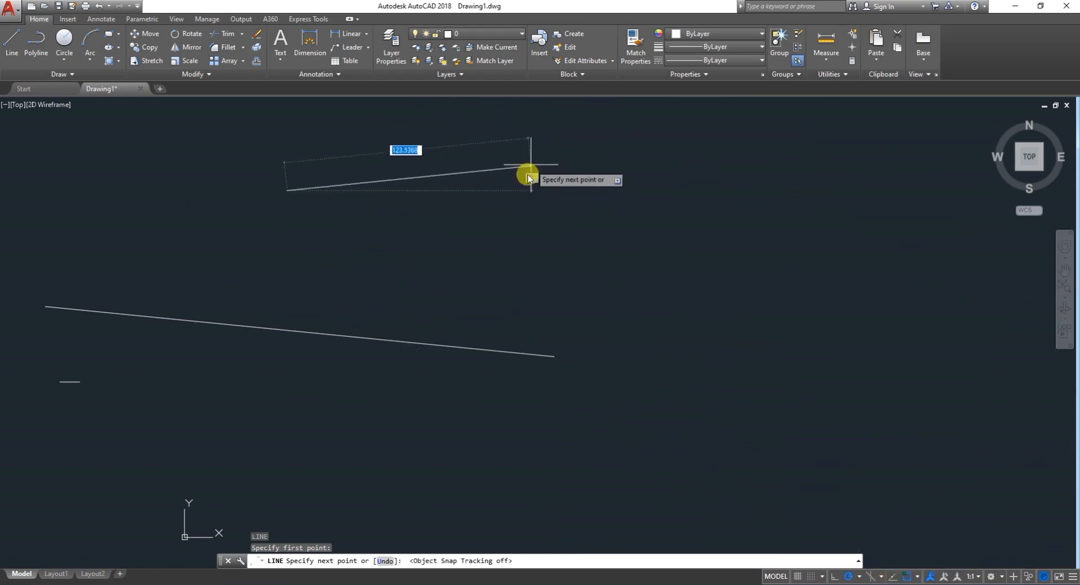
key(Escape)
Turn on Ortho mode while a line is being started, and leave the Line command without placing a point
text(l)
key(Return)
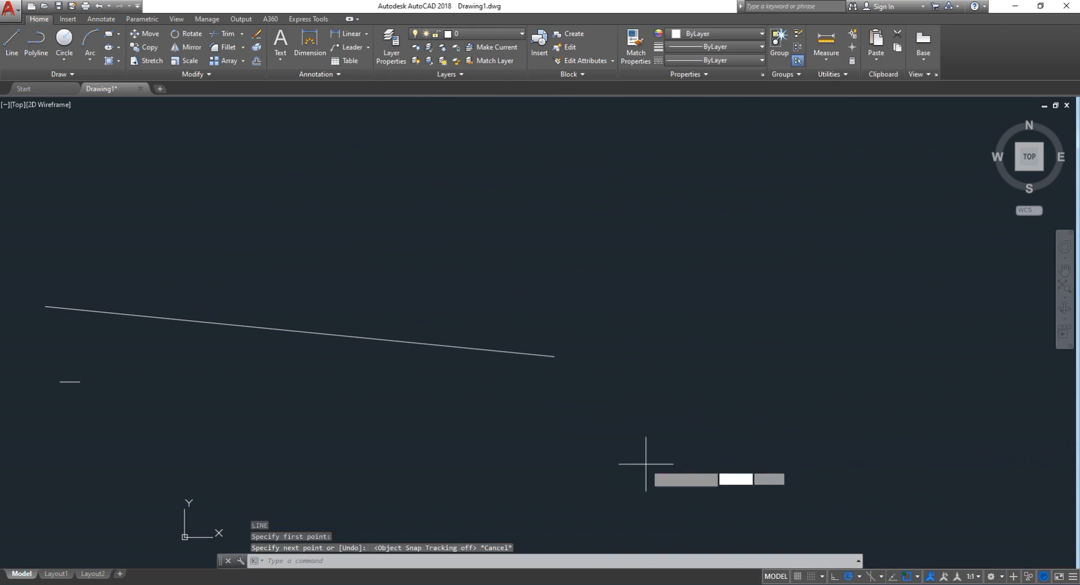
click(836, 577)
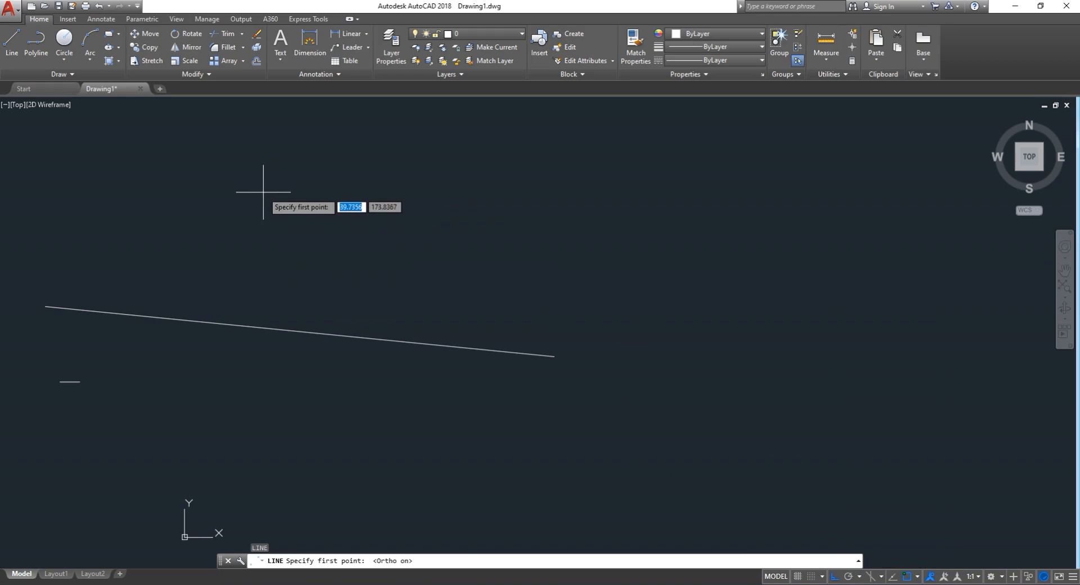
key(Escape)
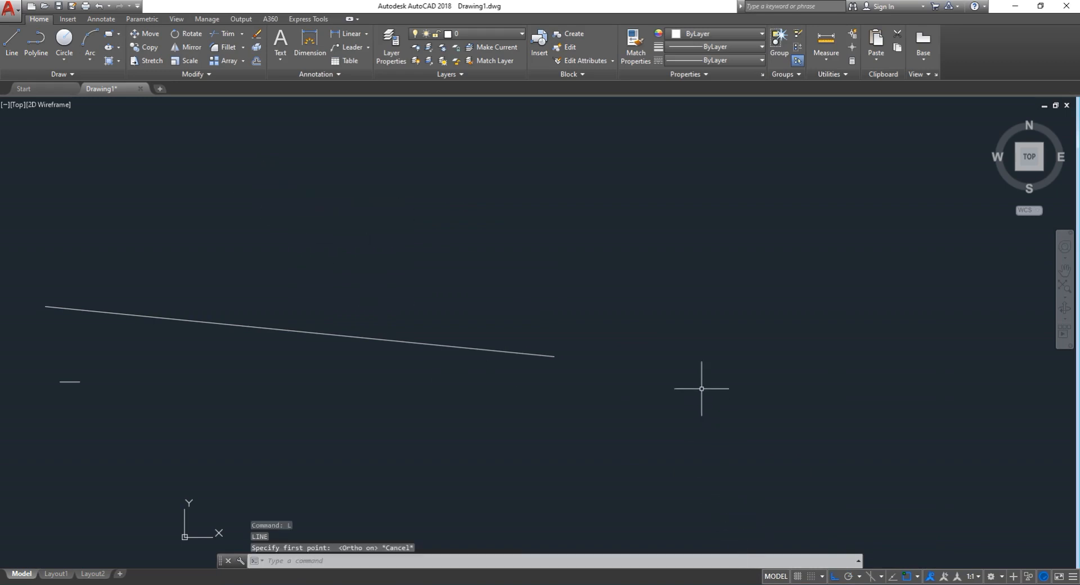
Draw a long horizontal line above the sloping line with its direction constrained by Ortho mode
text(l)
key(Return)
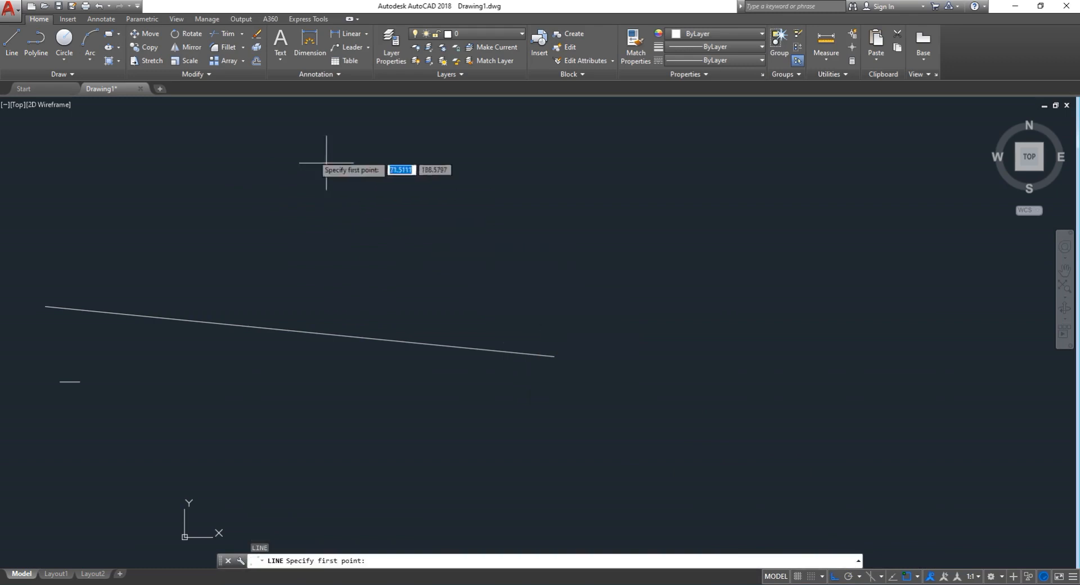
click(232, 185)
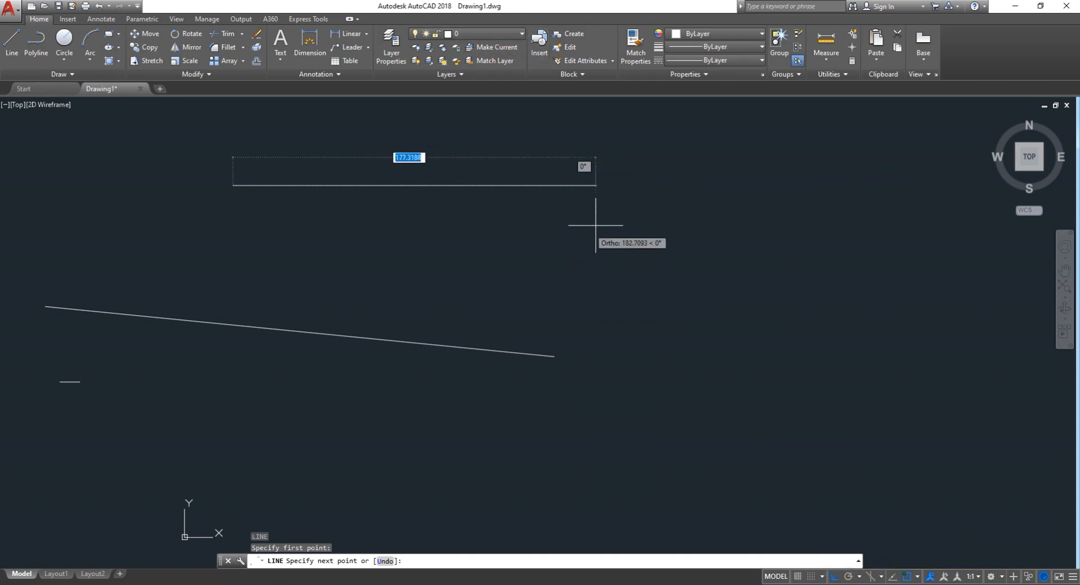
click(672, 231)
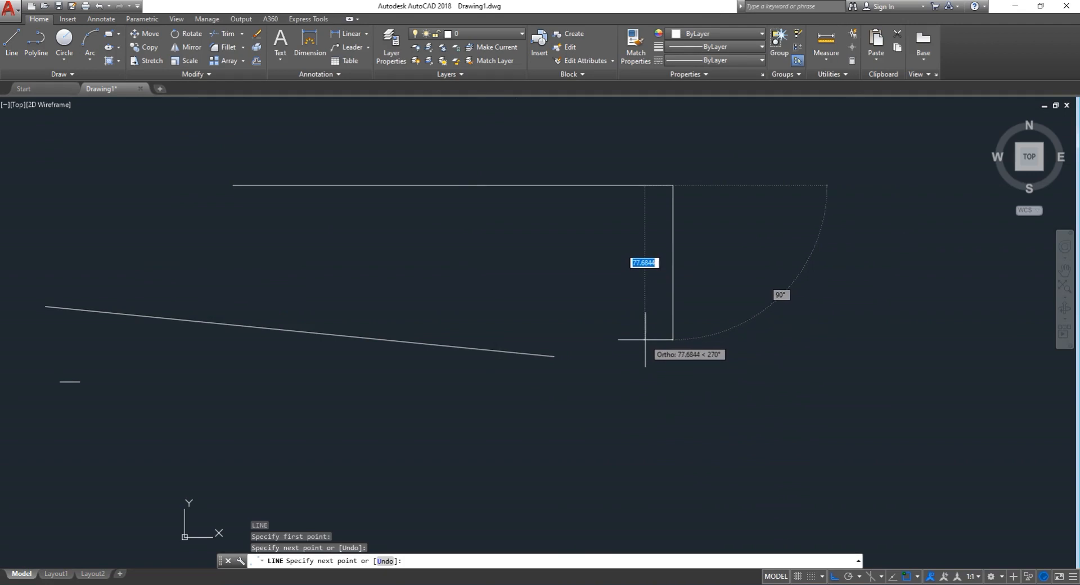
Toggle Ortho mode off, on and off again while previewing the next segment, and end the line without adding it
key(F8)
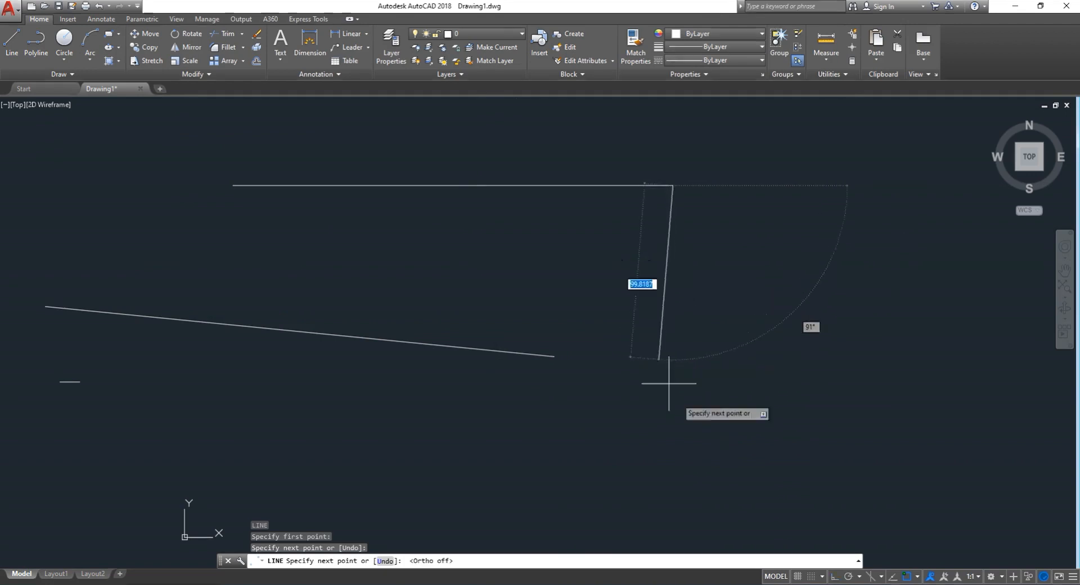
click(836, 577)
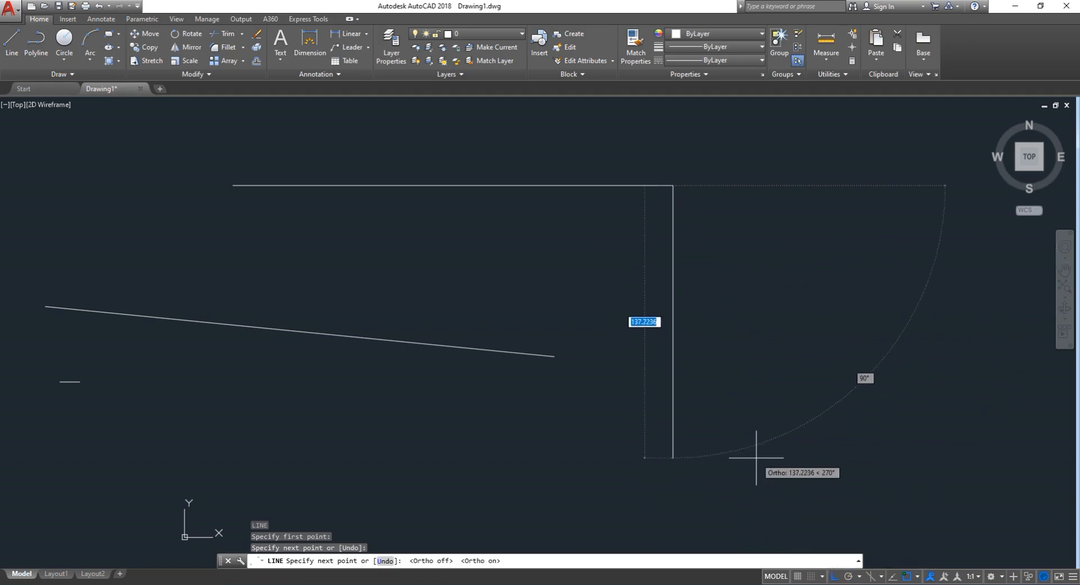
key(F8)
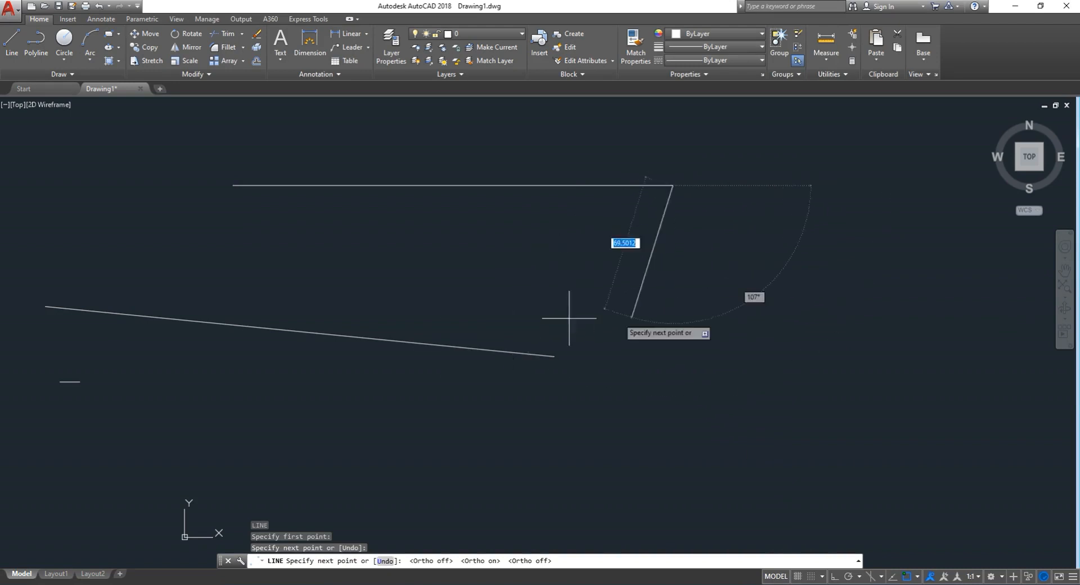
key(Escape)
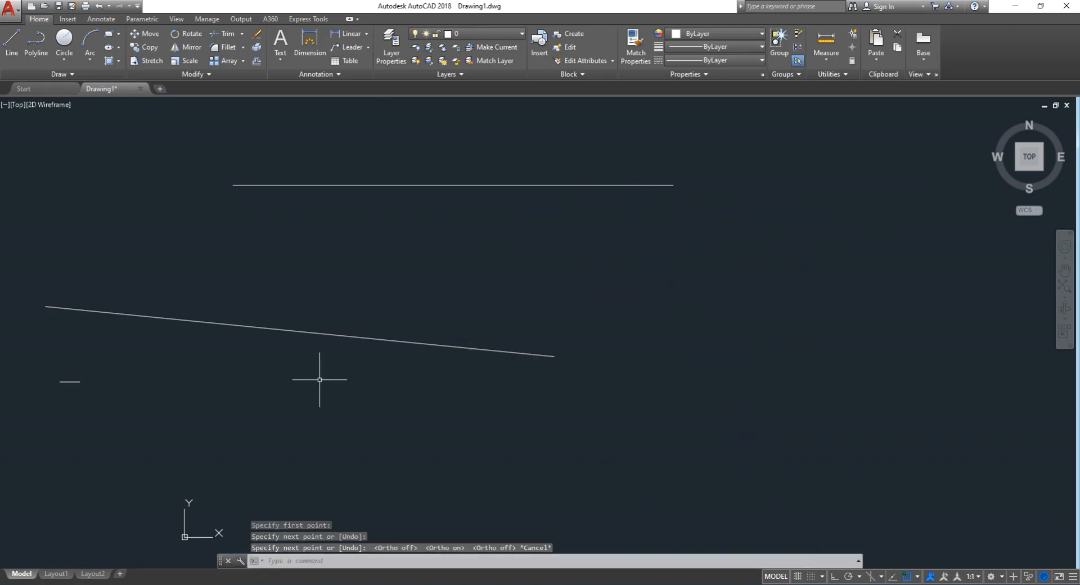